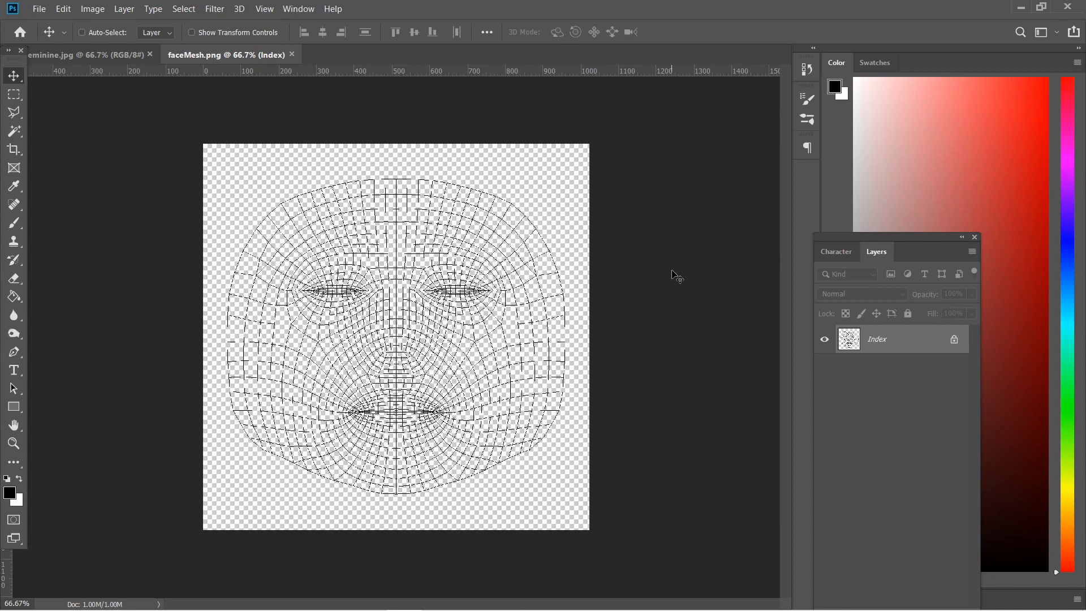
Convert the faceMesh.png image from indexed colour to RGB Color mode
left_click(103, 55)
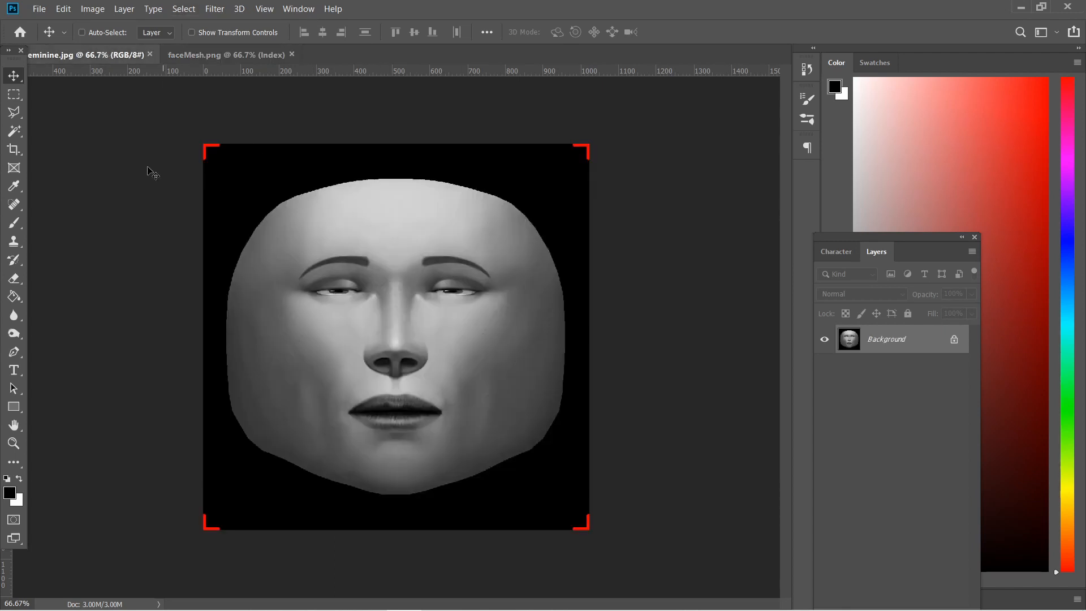
left_click(228, 55)
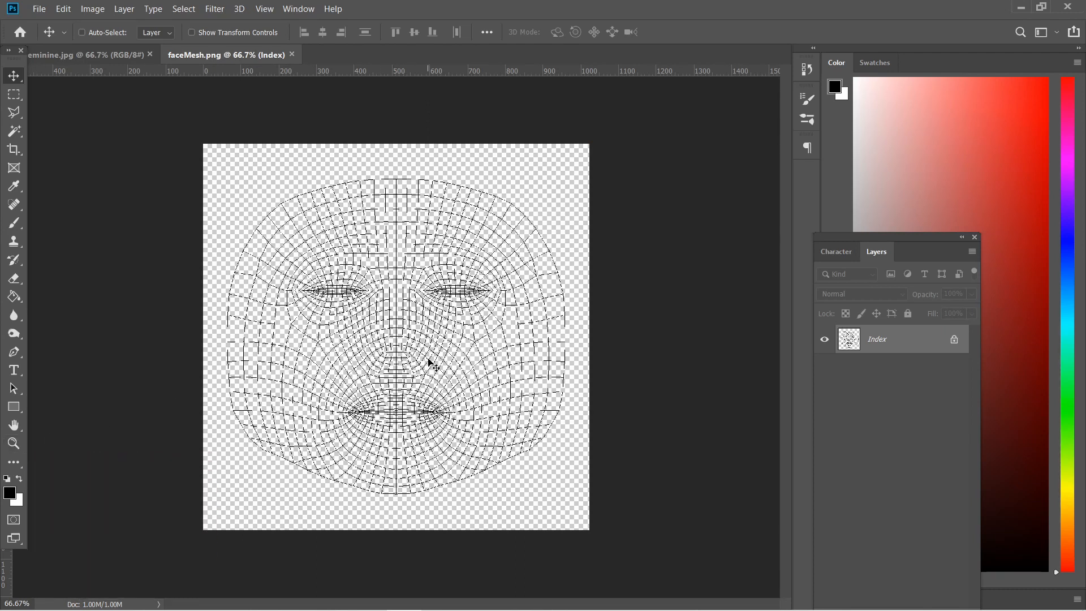
left_click(13, 445)
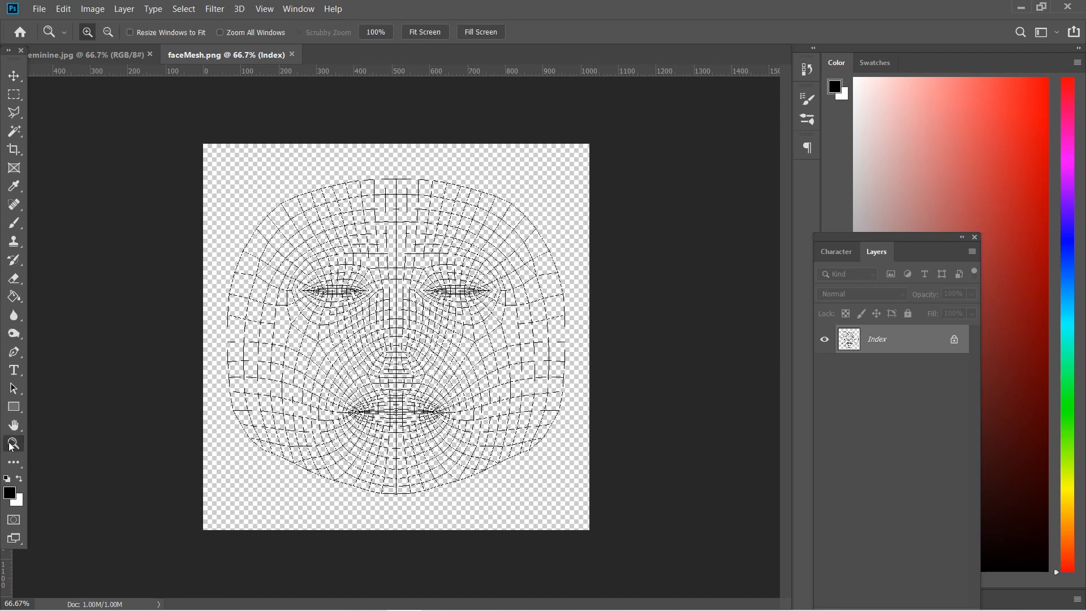
left_click(400, 407)
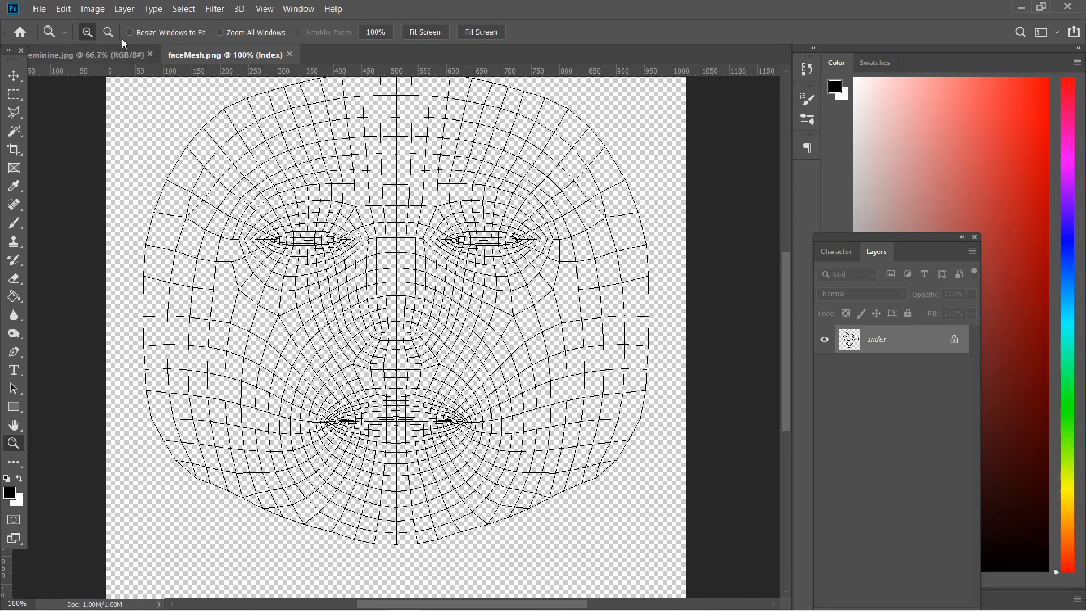
left_click(93, 9)
mouse_move(124, 8)
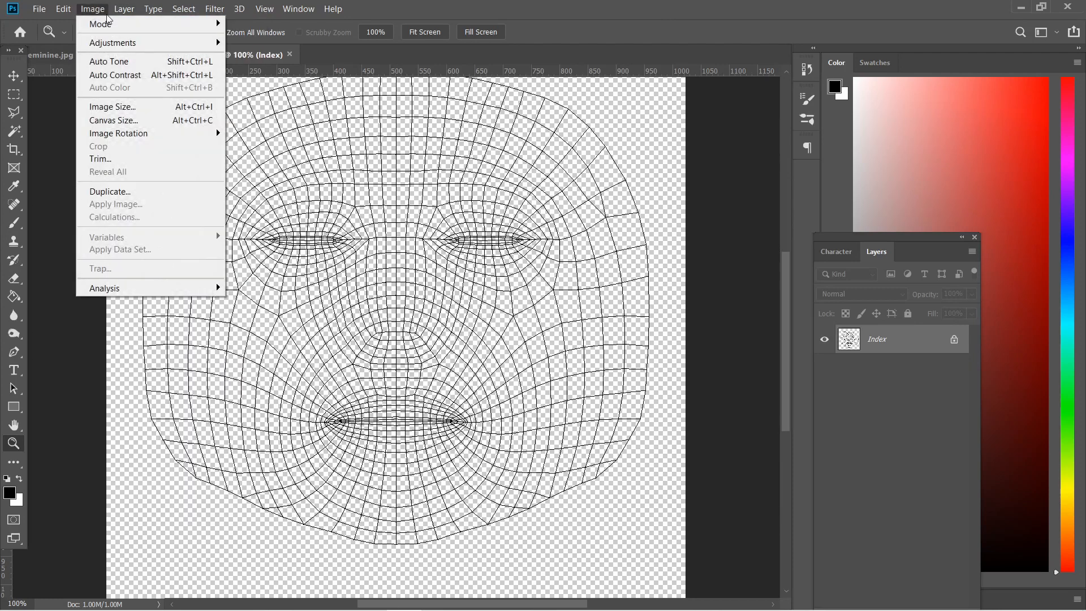
mouse_move(163, 27)
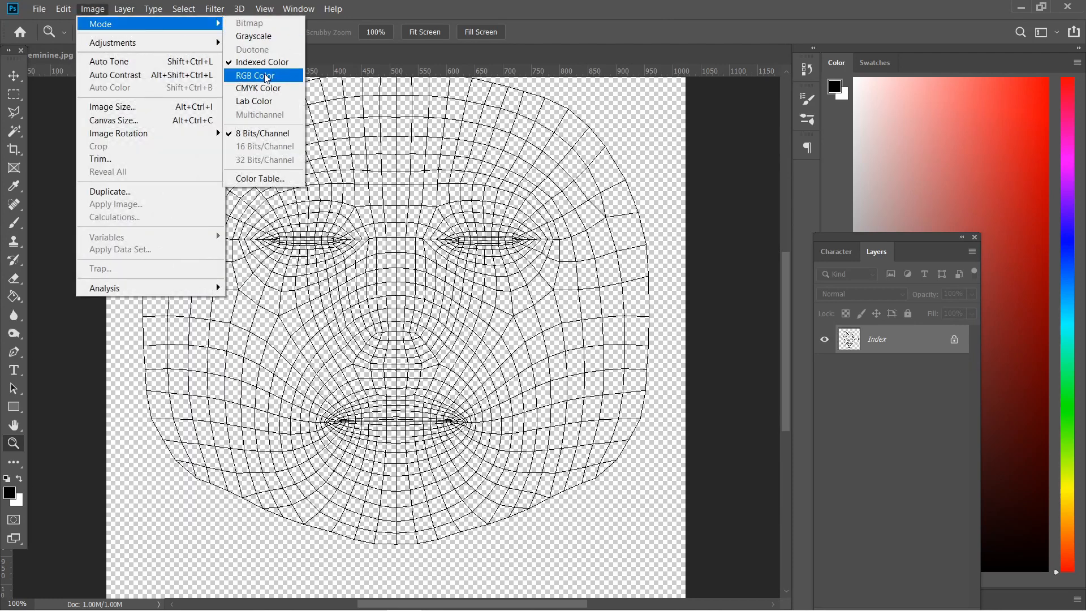
left_click(255, 75)
Copy the face mesh layer into the feminine face image, aligned over the face
left_click(14, 75)
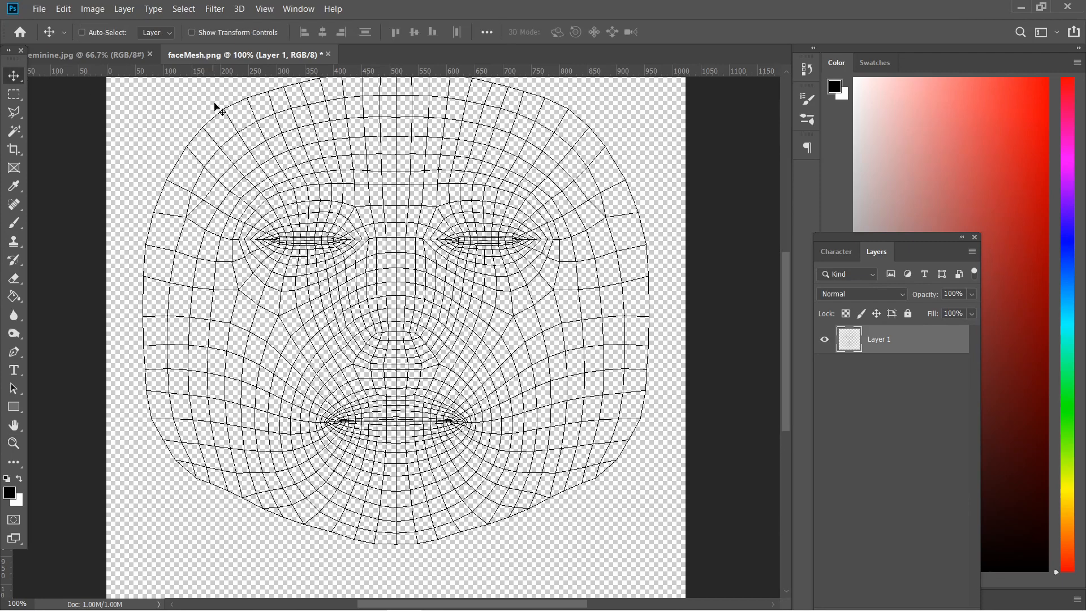
left_click_drag(260, 117, 427, 304)
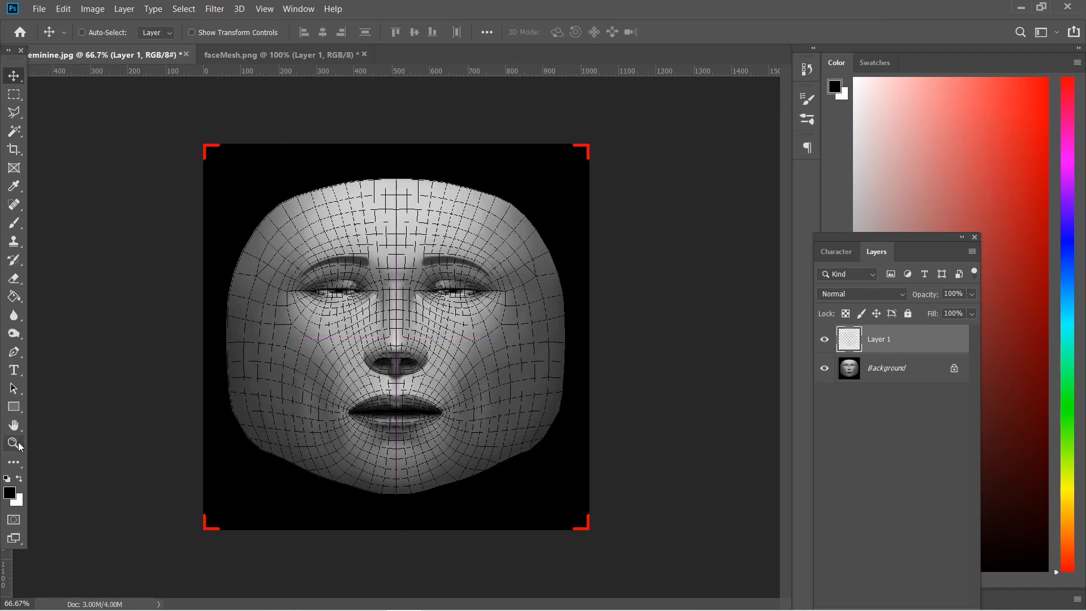
Outline the upper and lower lips with a closed Polygonal Lasso selection that follows the mesh lines
double_click(15, 445)
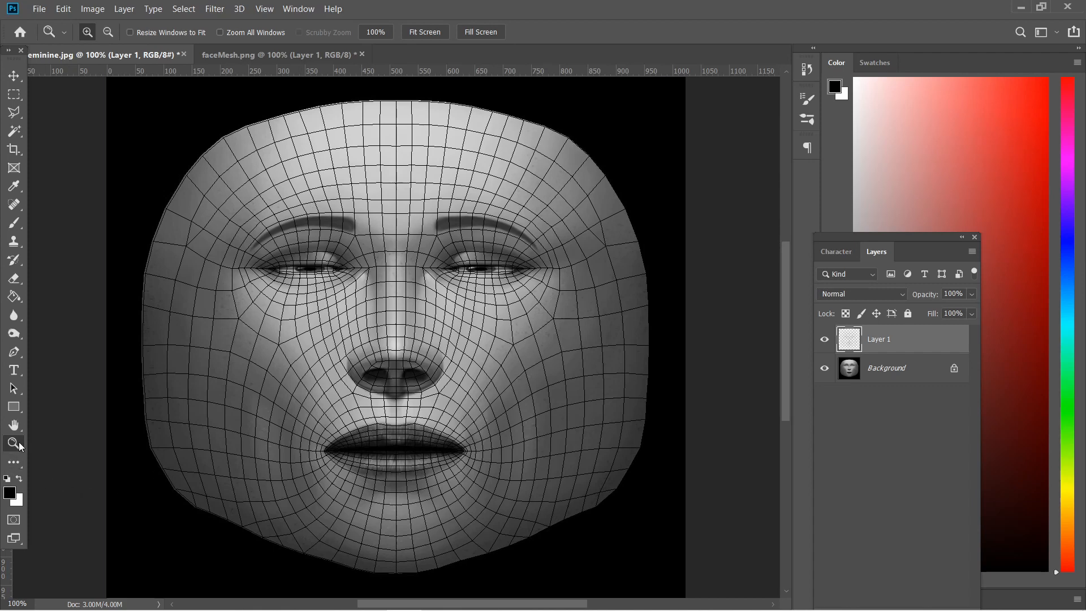
left_click(372, 496)
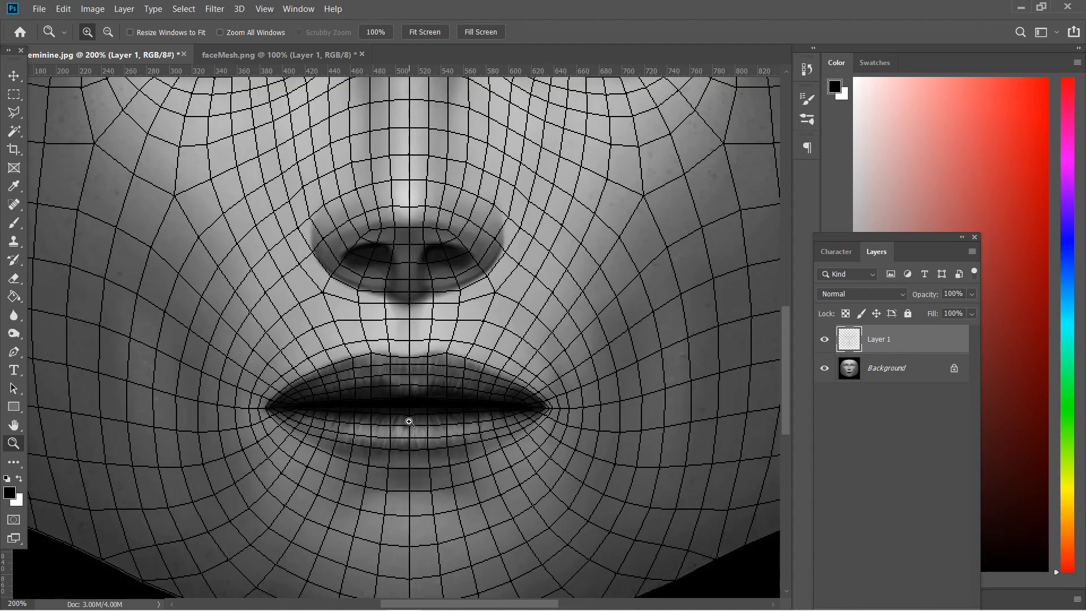
left_click(406, 398)
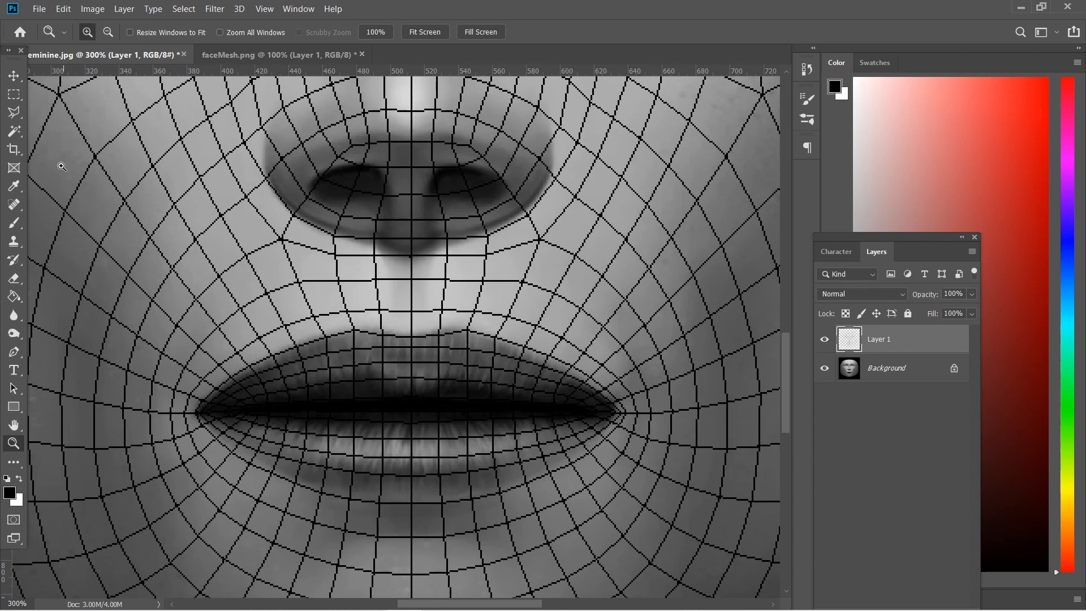
left_click(14, 112)
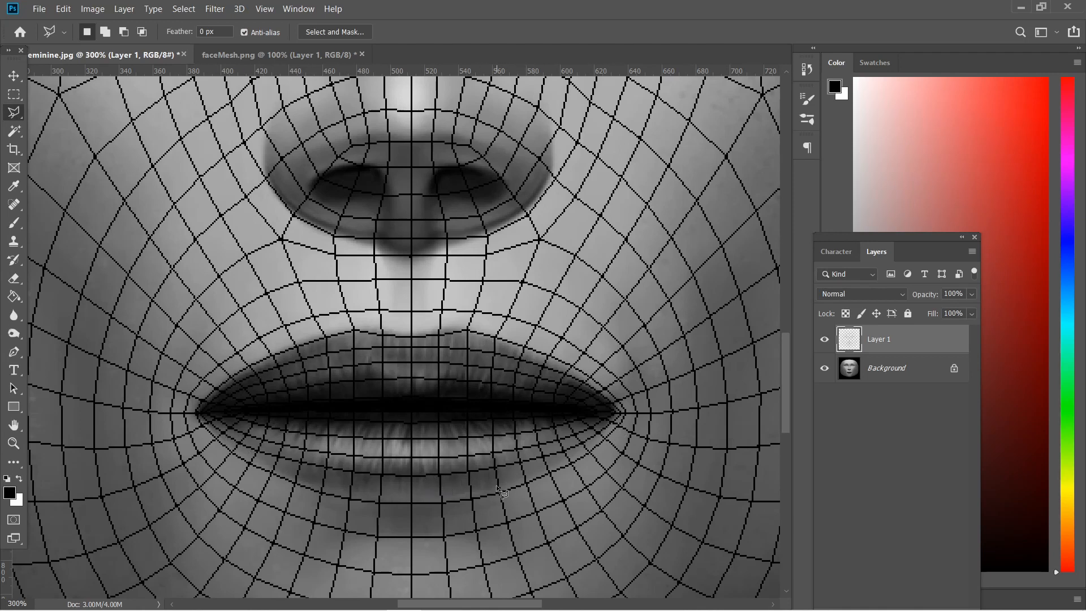
key("z")
left_click(206, 419)
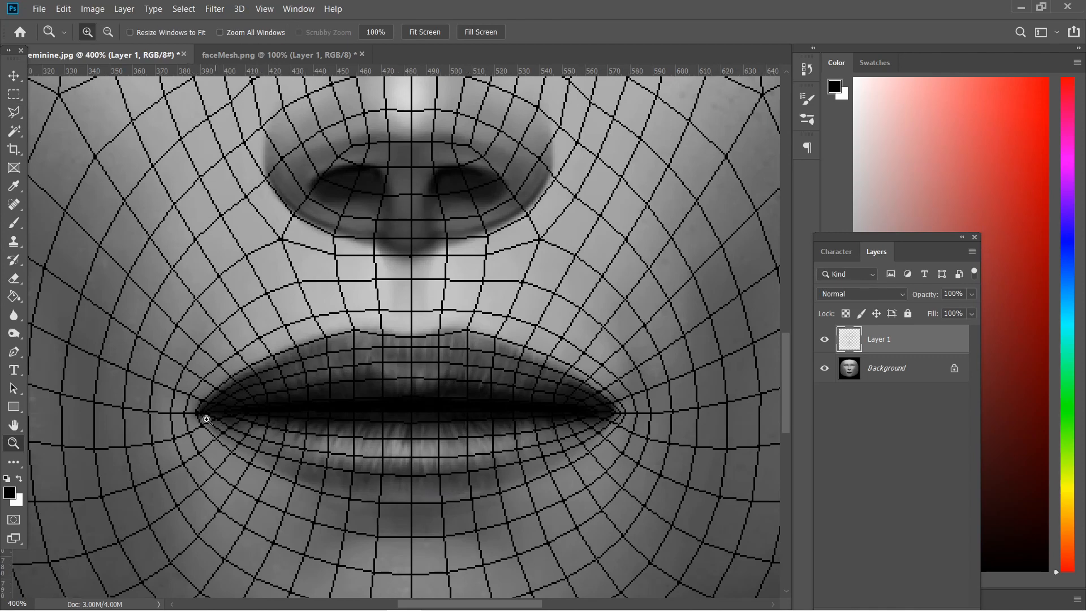
left_click(13, 119)
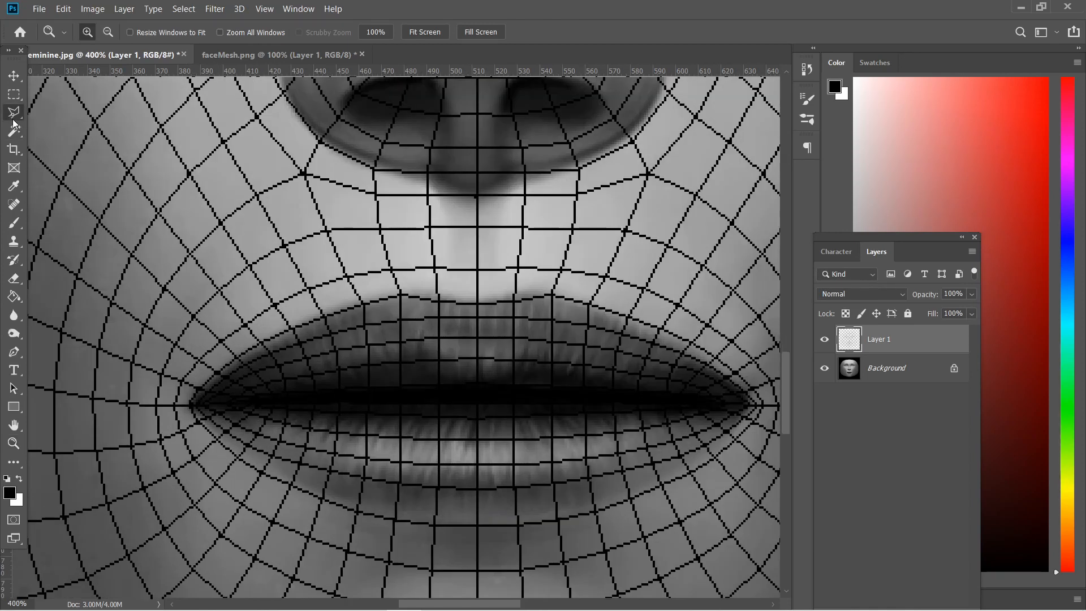
mouse_move(191, 406)
left_mouse_down()
mouse_move(266, 344)
mouse_move(407, 295)
mouse_move(595, 303)
mouse_move(671, 331)
mouse_move(751, 386)
left_mouse_up()
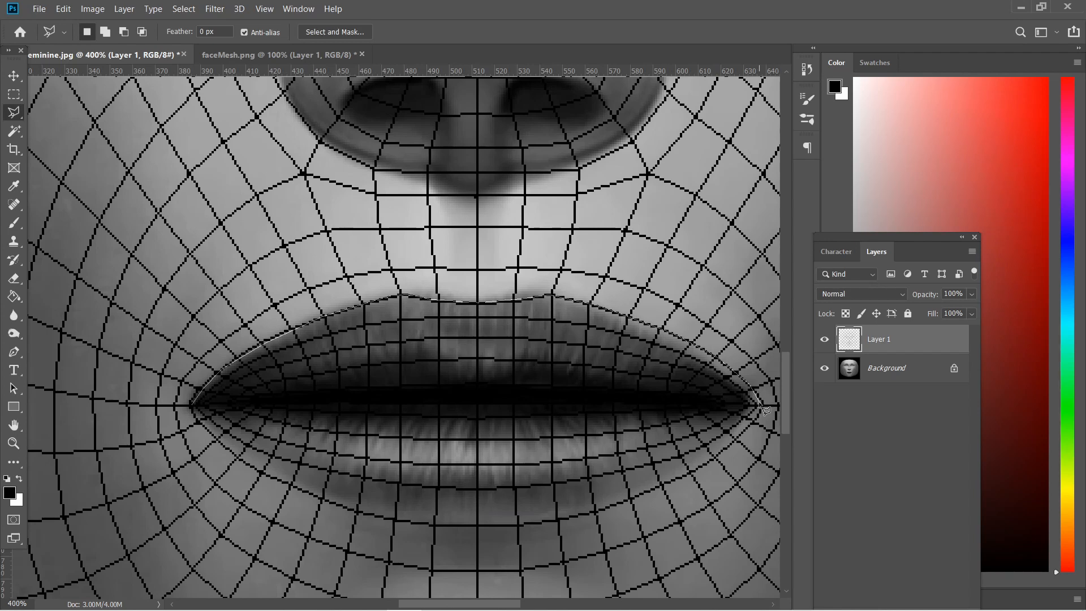
mouse_move(752, 423)
left_mouse_down()
mouse_move(695, 472)
mouse_move(631, 500)
mouse_move(476, 524)
mouse_move(376, 516)
mouse_move(303, 494)
mouse_move(240, 459)
mouse_move(198, 409)
left_mouse_up()
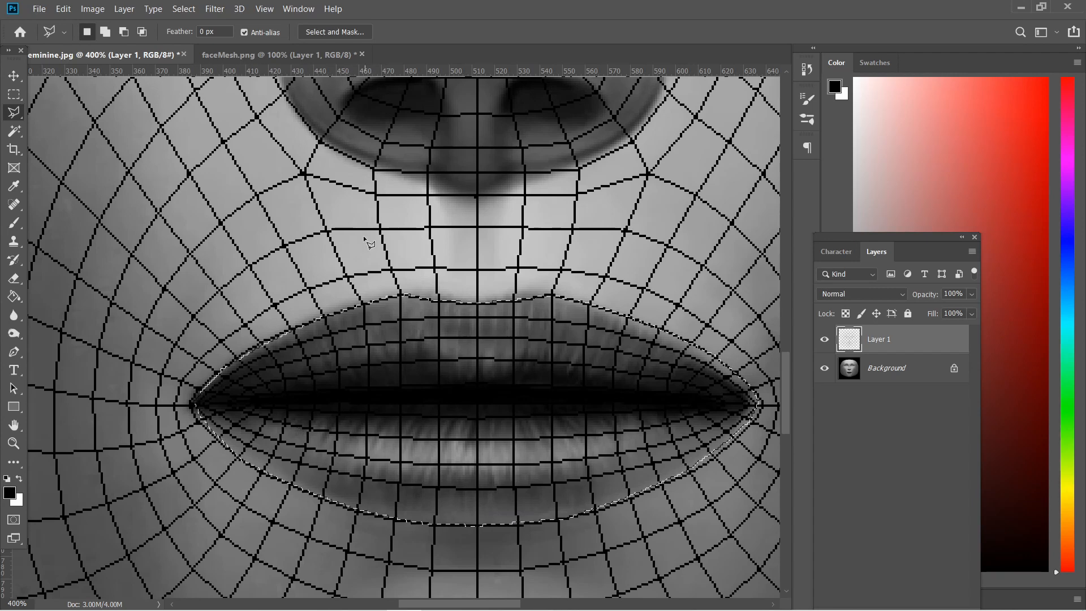
Feather the edges of the lips selection
left_click(184, 8)
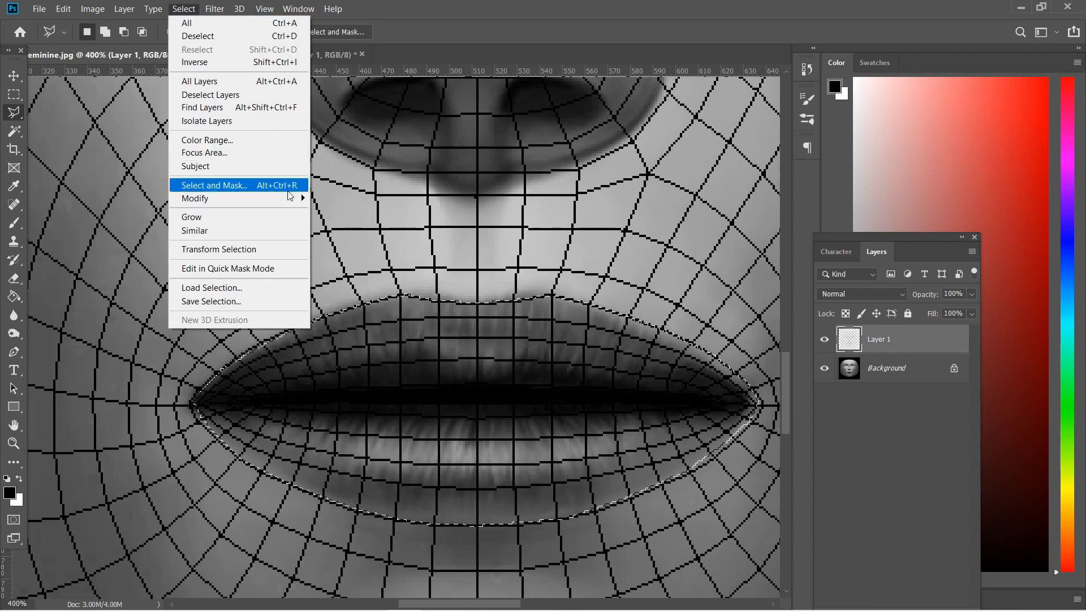
mouse_move(303, 198)
left_click(338, 250)
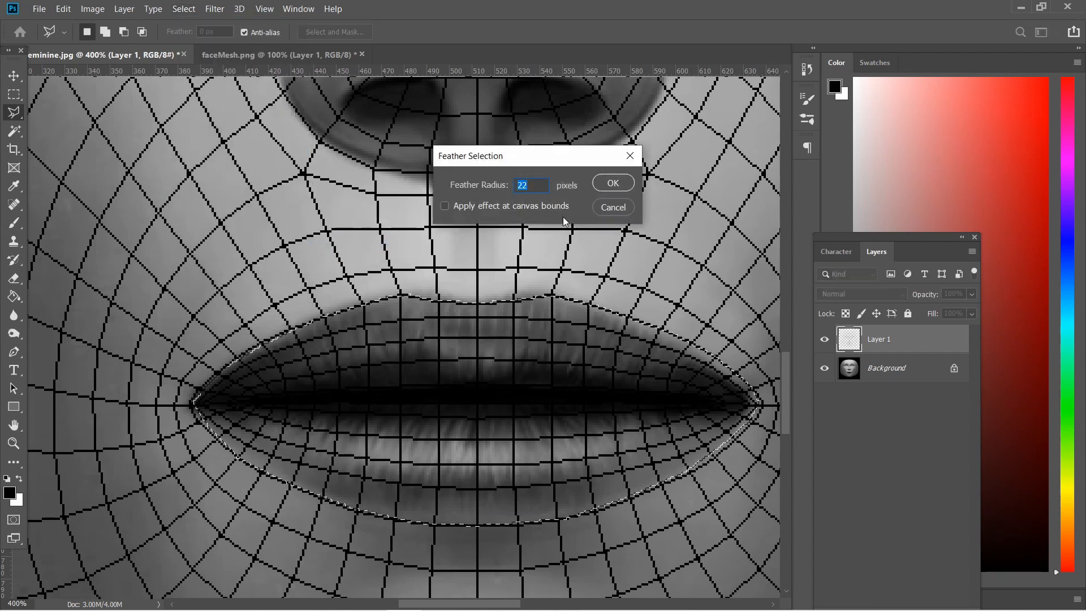
left_click(612, 184)
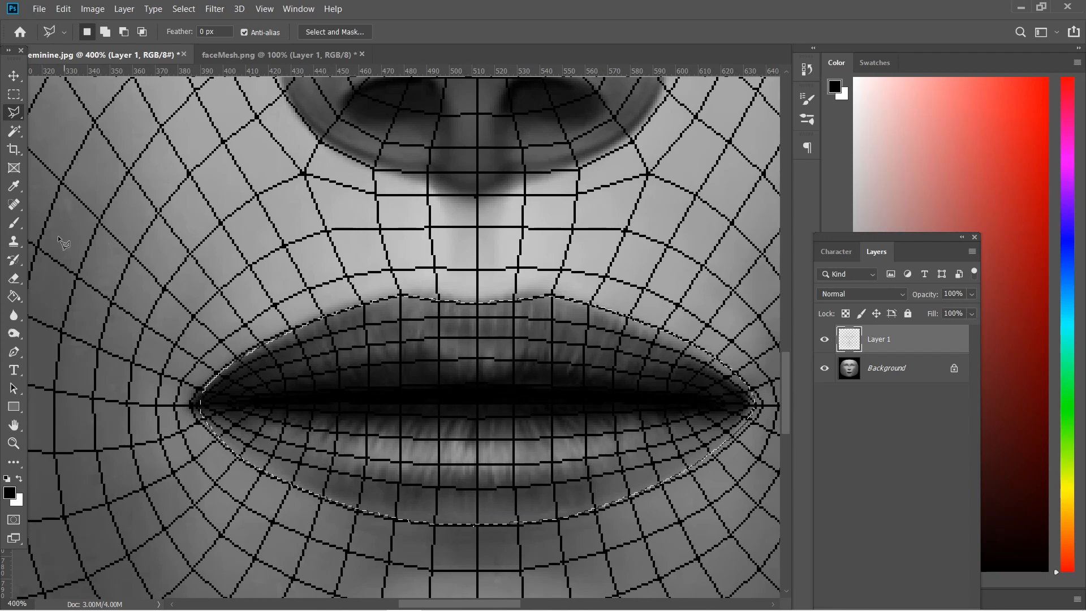
Add a new layer above the mesh layer and set the Soft Round brush size to 86 px
left_click(14, 222)
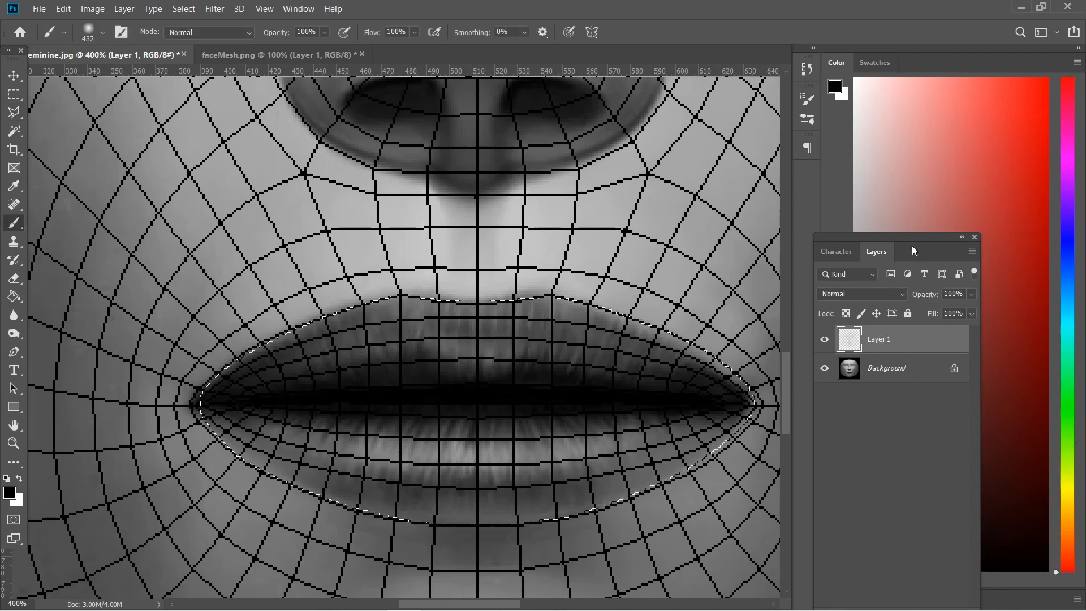
left_click_drag(914, 251, 893, 138)
left_click(916, 503)
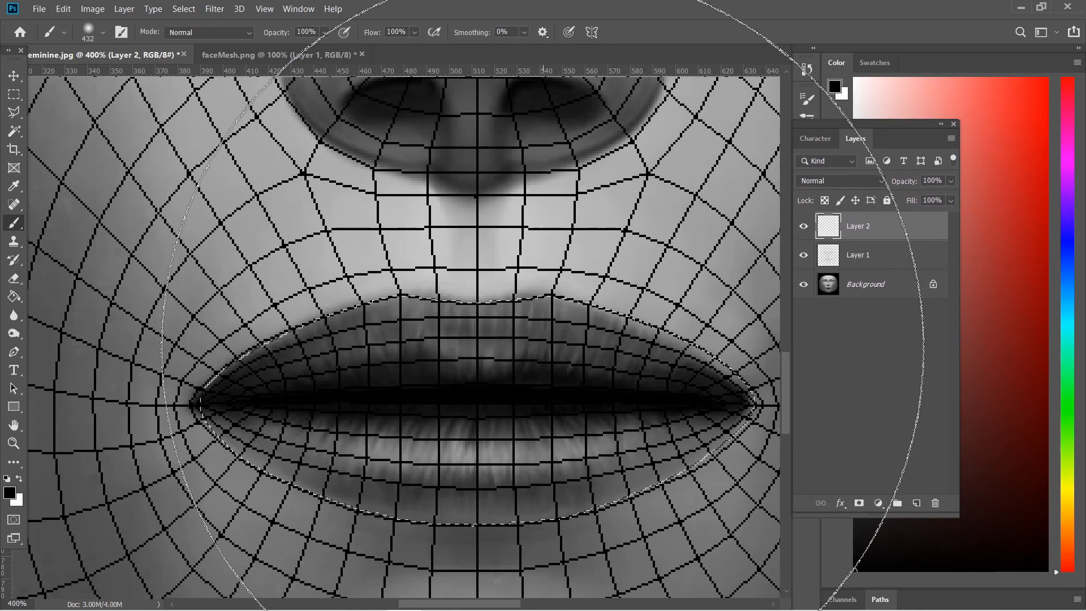
left_click(103, 32)
left_click(118, 78)
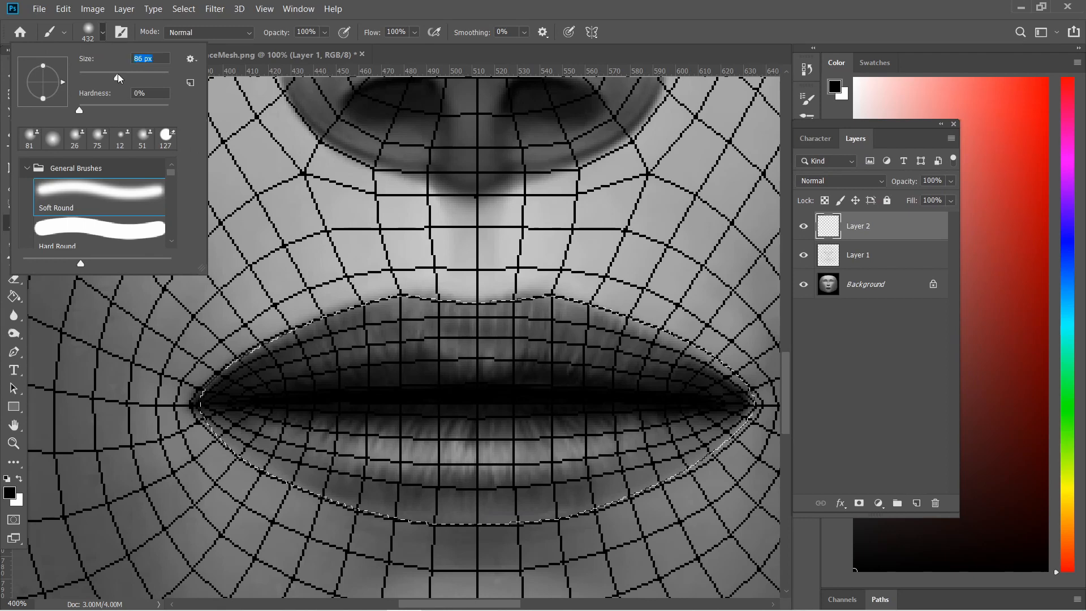
key("Return")
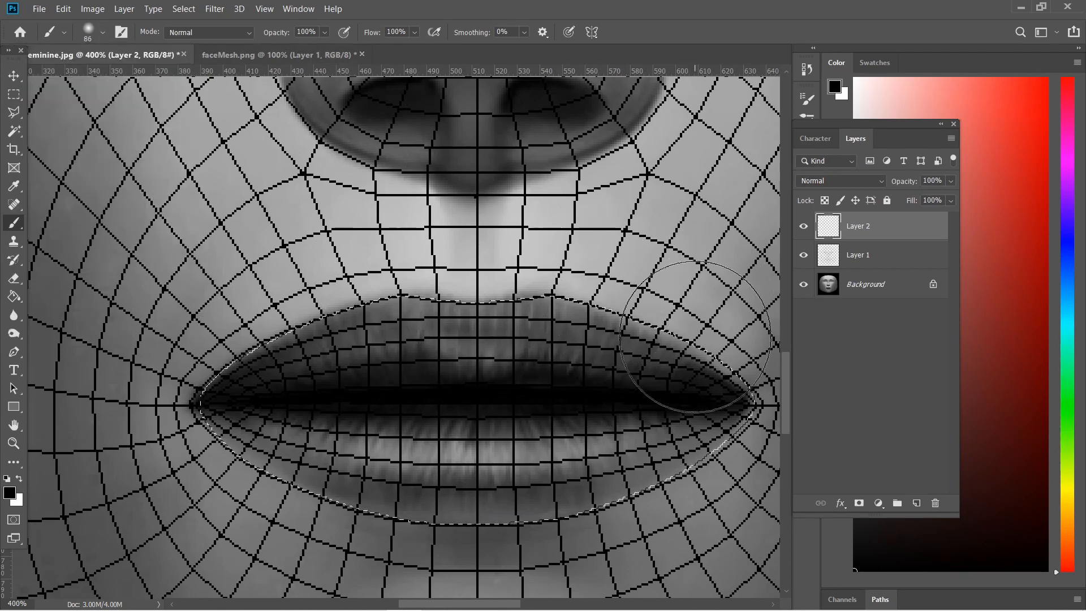
Paint the selected lips area solid white on the new layer and clear the selection
mouse_move(708, 377)
left_mouse_down()
mouse_move(243, 388)
mouse_move(266, 407)
mouse_move(727, 412)
mouse_move(275, 366)
mouse_move(560, 309)
mouse_move(731, 412)
mouse_move(338, 458)
mouse_move(718, 366)
mouse_move(462, 312)
mouse_move(696, 414)
mouse_move(581, 322)
mouse_move(335, 240)
left_mouse_up()
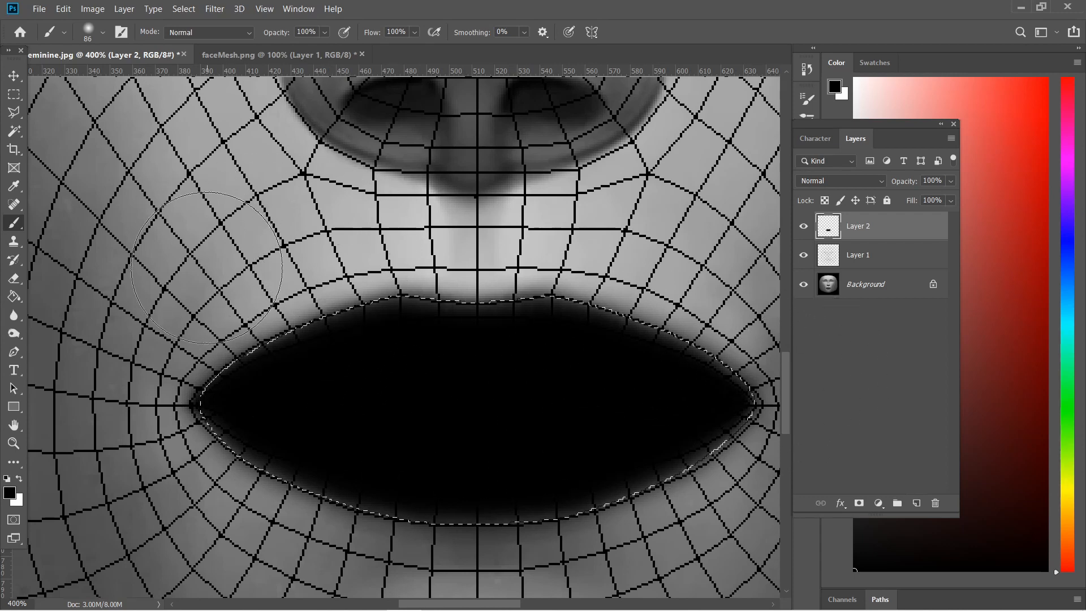
key("ctrl+z")
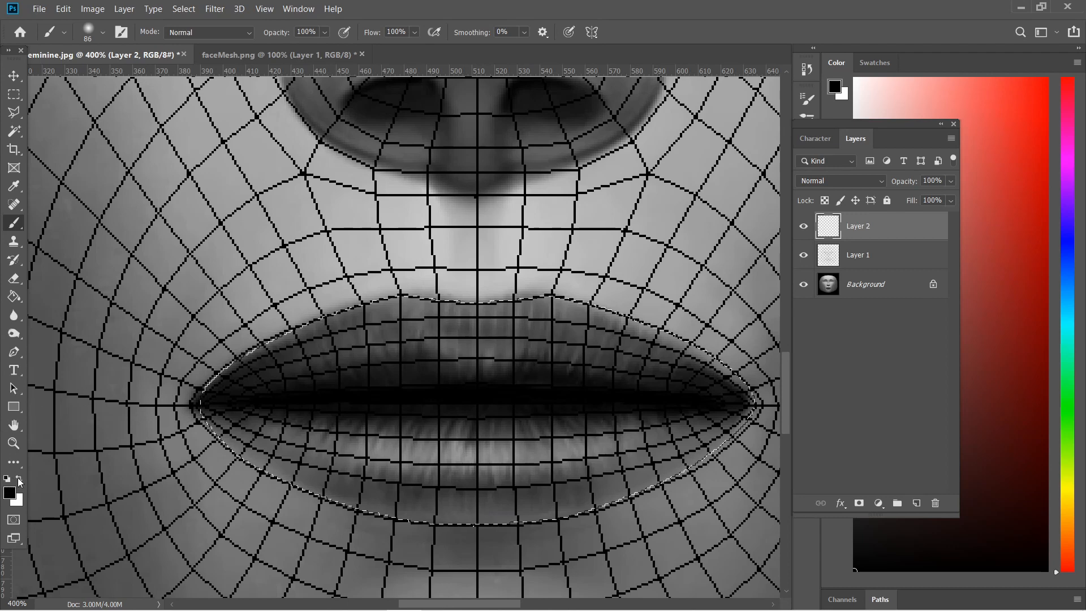
left_click(20, 482)
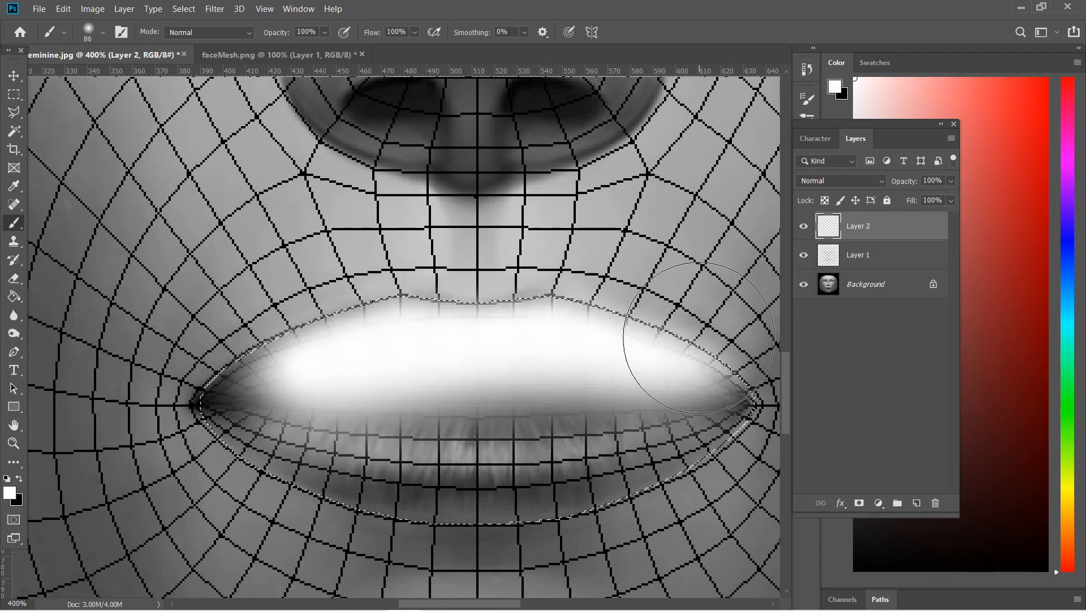
left_click_drag(699, 337, 288, 426)
mouse_move(690, 425)
left_mouse_down()
mouse_move(170, 466)
mouse_move(741, 331)
mouse_move(182, 394)
mouse_move(811, 398)
mouse_move(179, 405)
mouse_move(743, 289)
mouse_move(344, 334)
left_mouse_up()
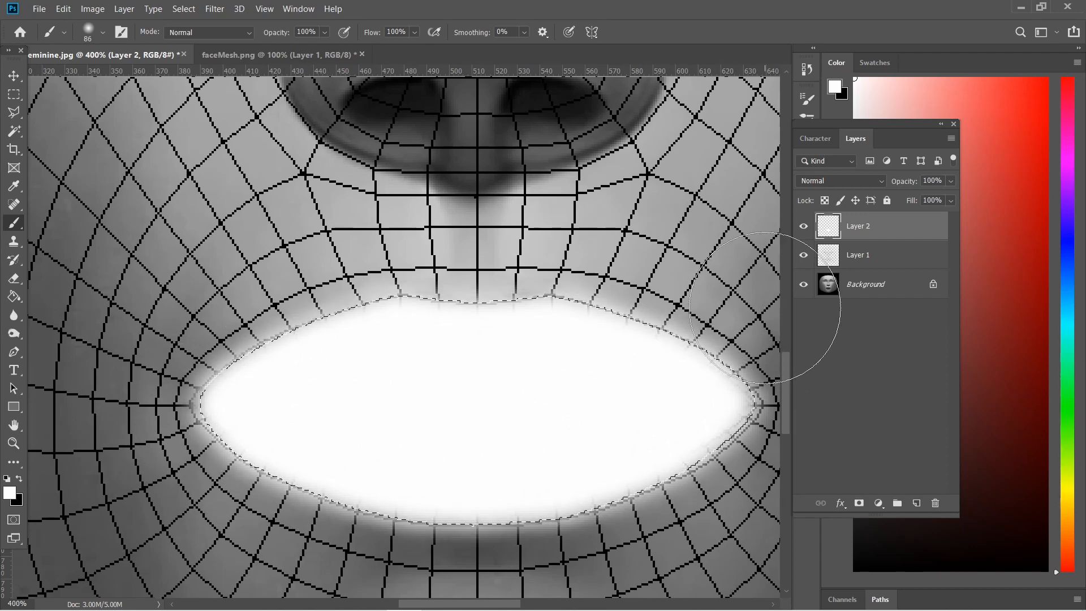
key("ctrl+z")
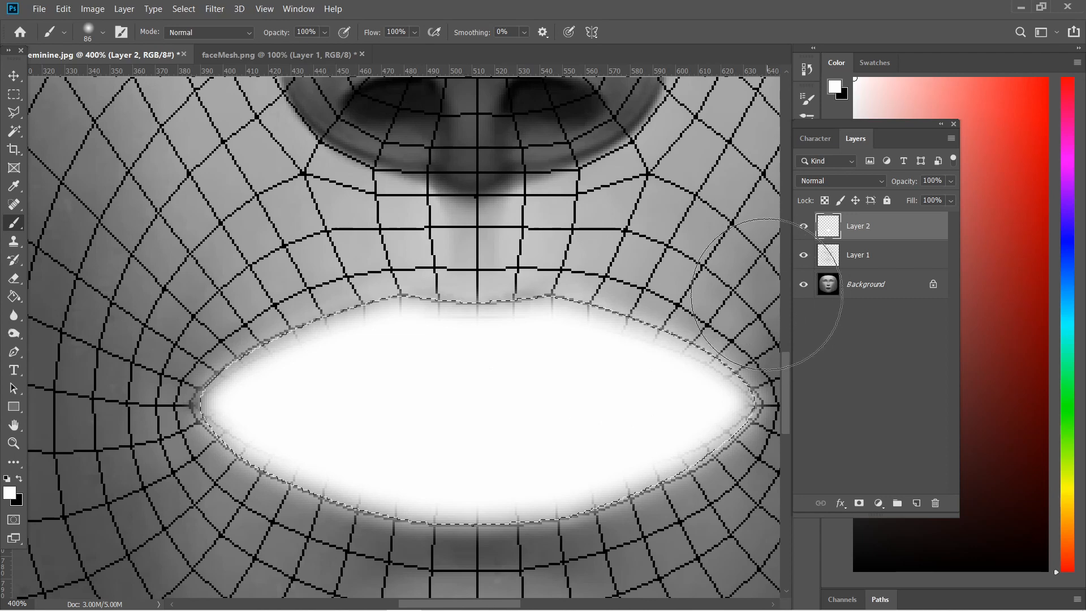
key("ctrl+d")
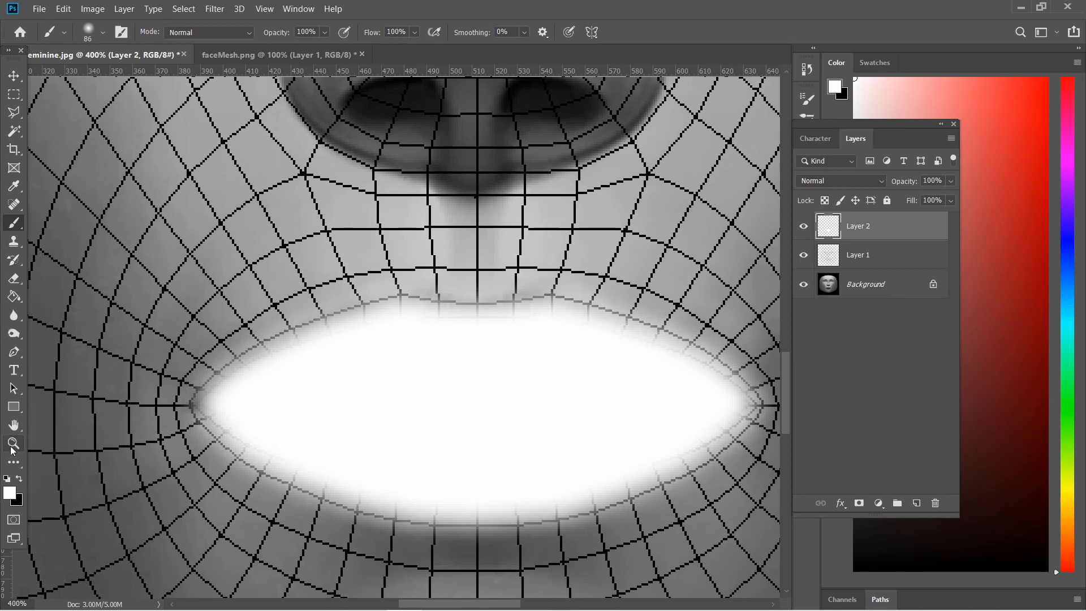
Hide the mesh layer and the Background so that only the white lips shape is shown on transparency
double_click(15, 426)
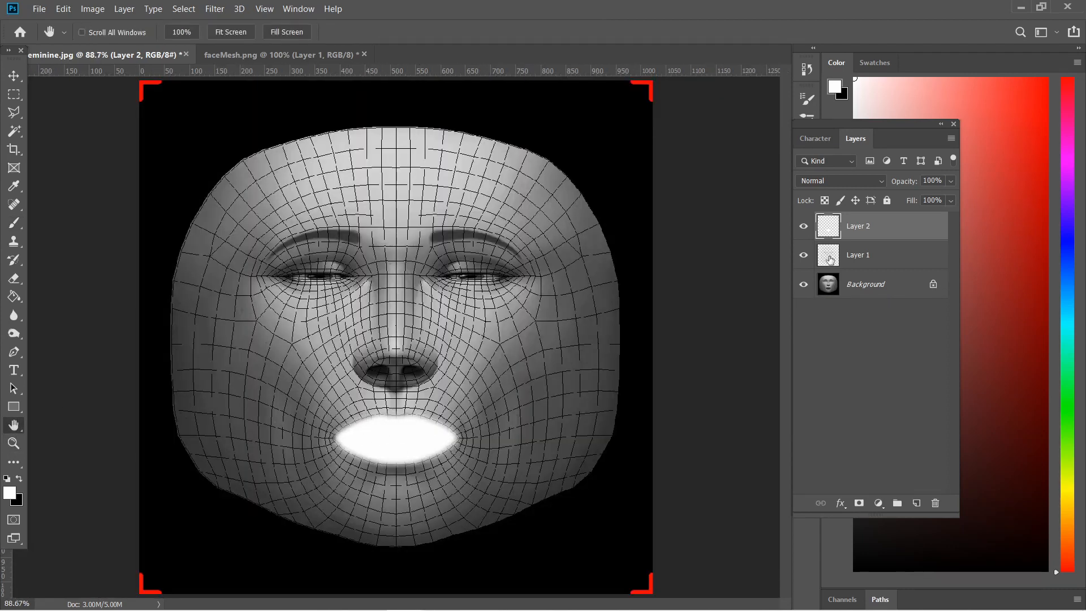
left_click(804, 255)
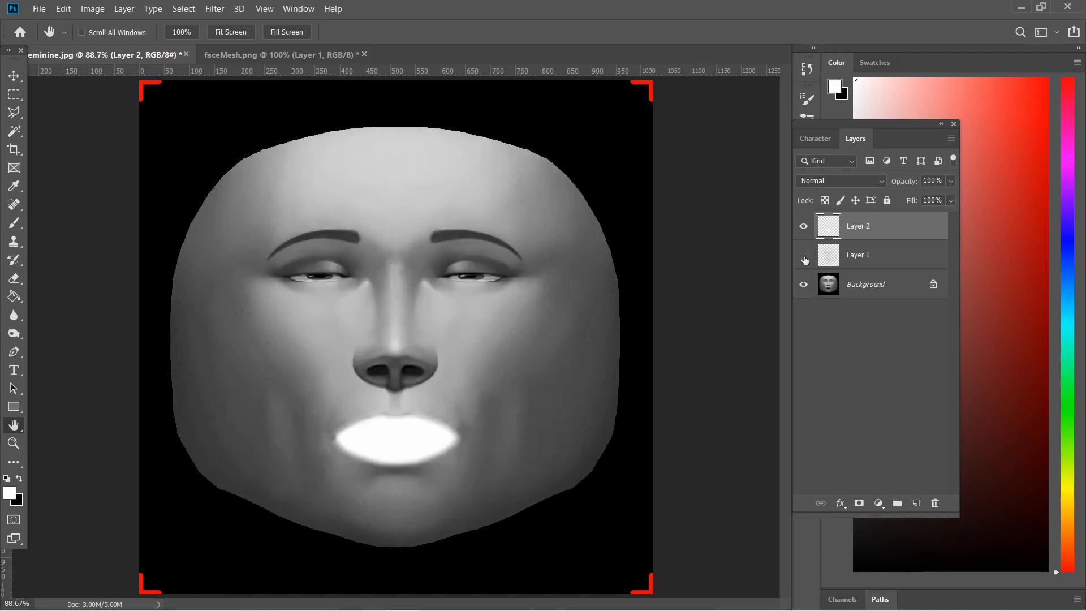
left_click(804, 286)
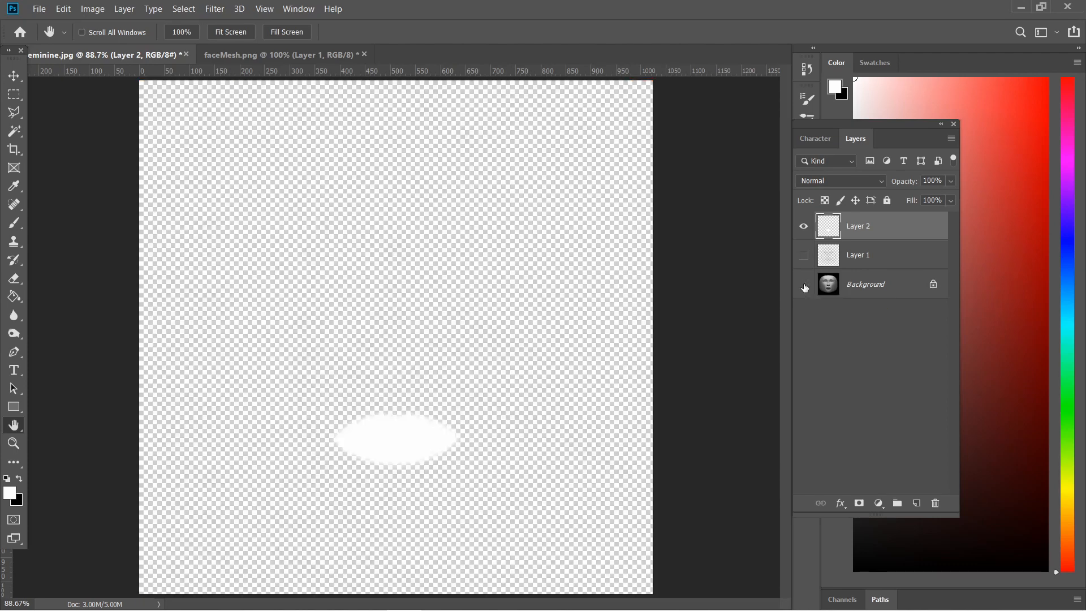
left_click(17, 76)
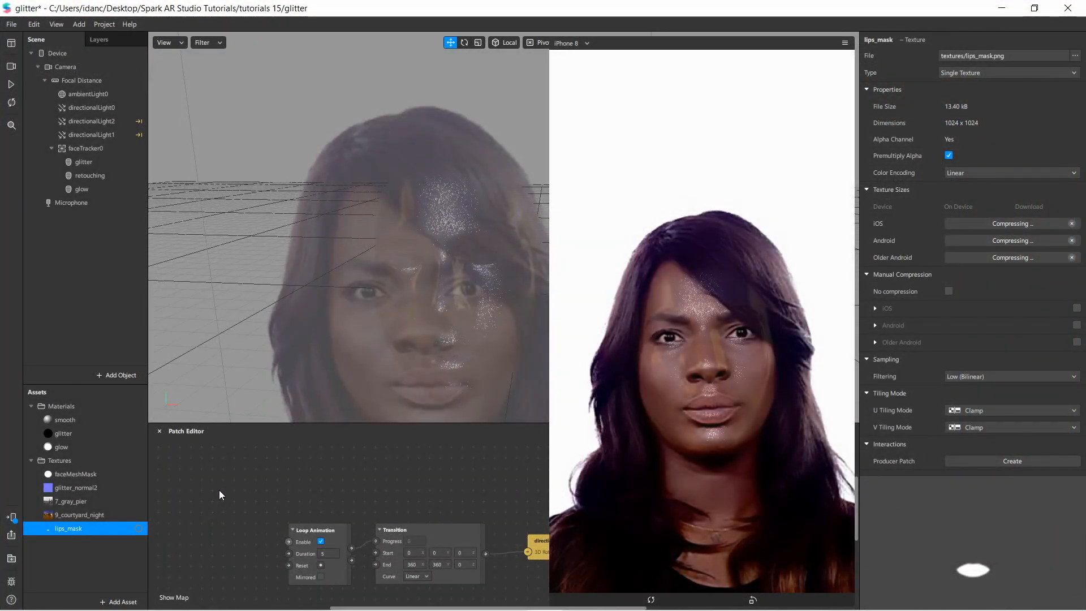
Switch to Spark AR Studio and turn on No compression for the lips_mask texture
left_click(948, 291)
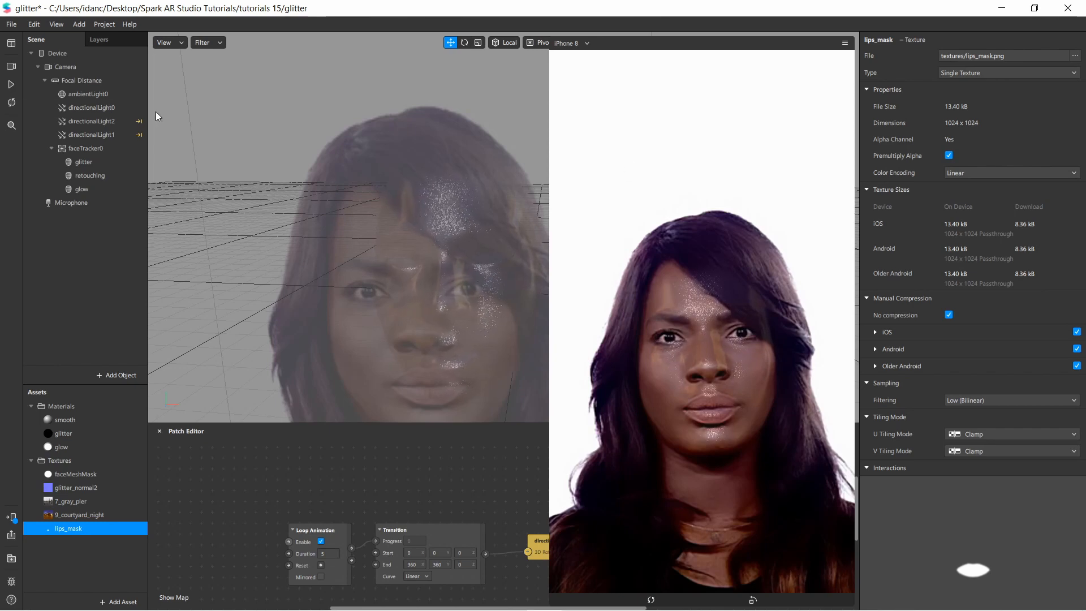
Replace the faceMeshMask alpha texture of the glitter face mesh's material with lips_mask
left_click(94, 168)
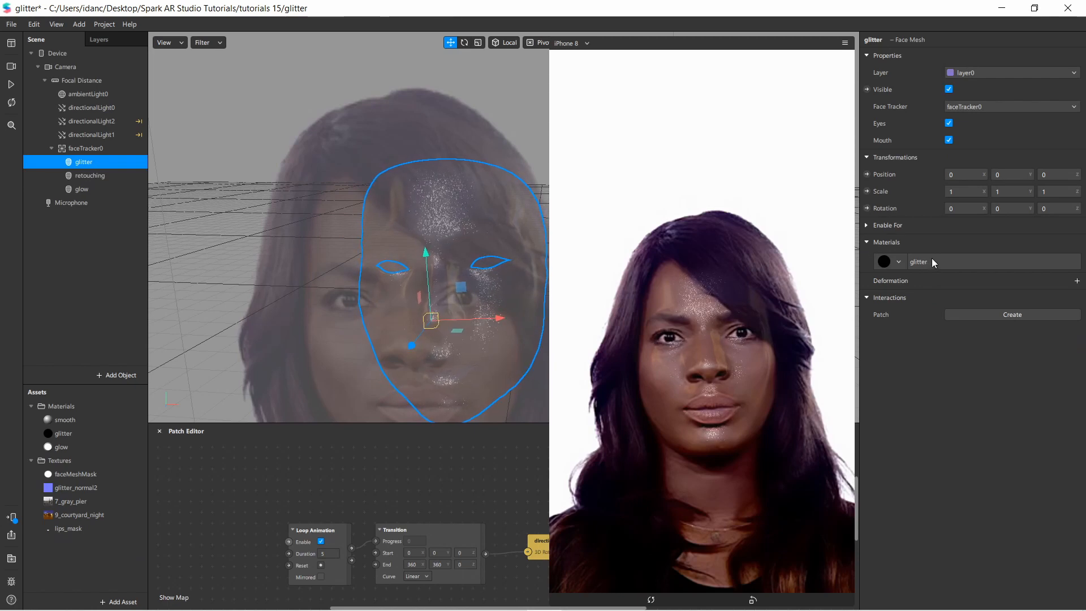
left_click(954, 261)
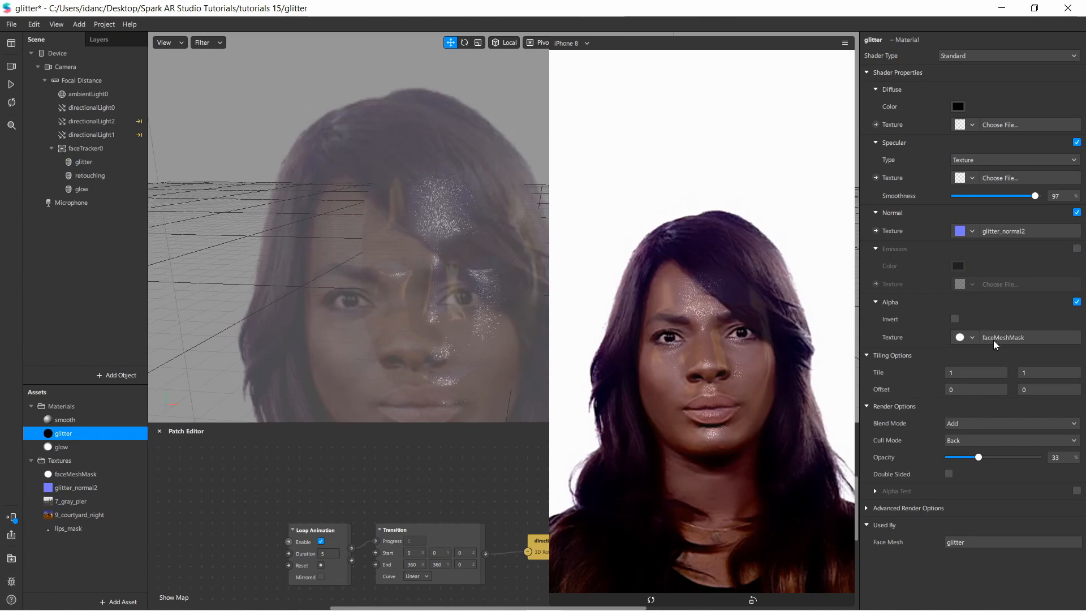
scroll(483, 211, "up", 3)
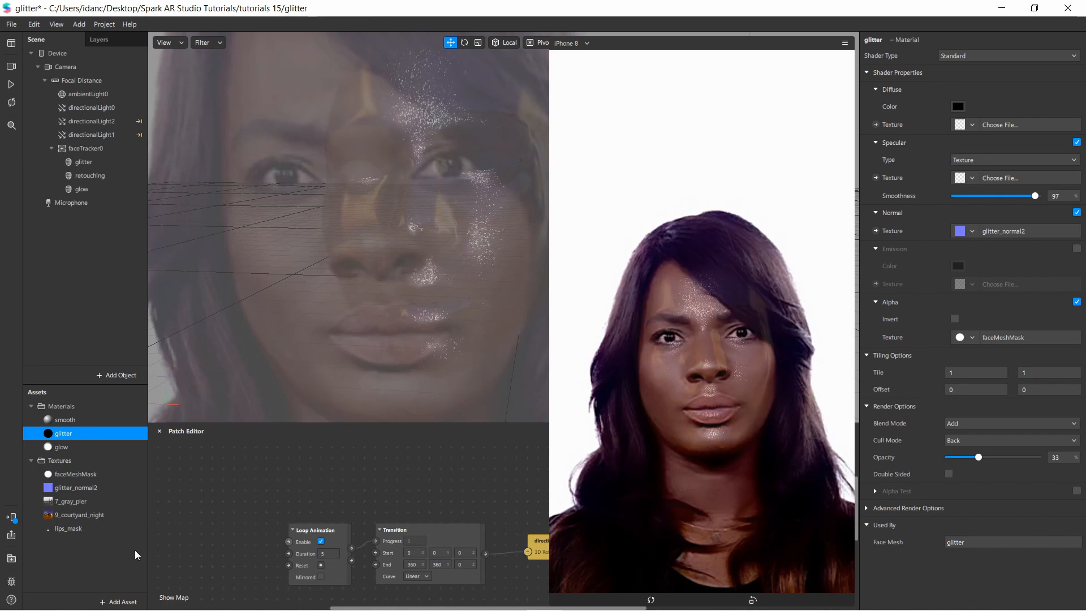
left_click(93, 476)
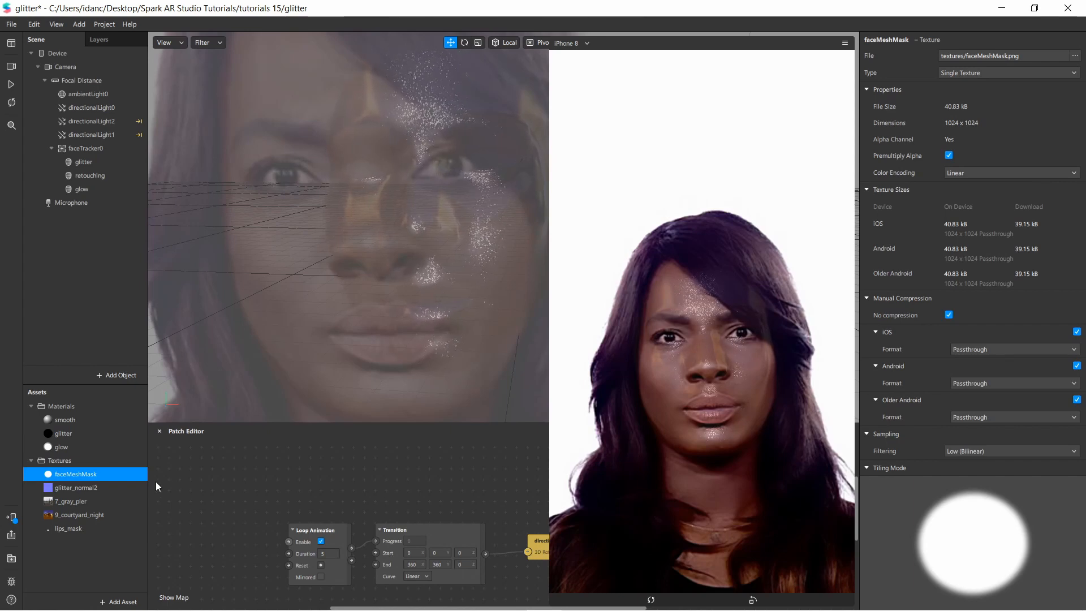
left_click(80, 435)
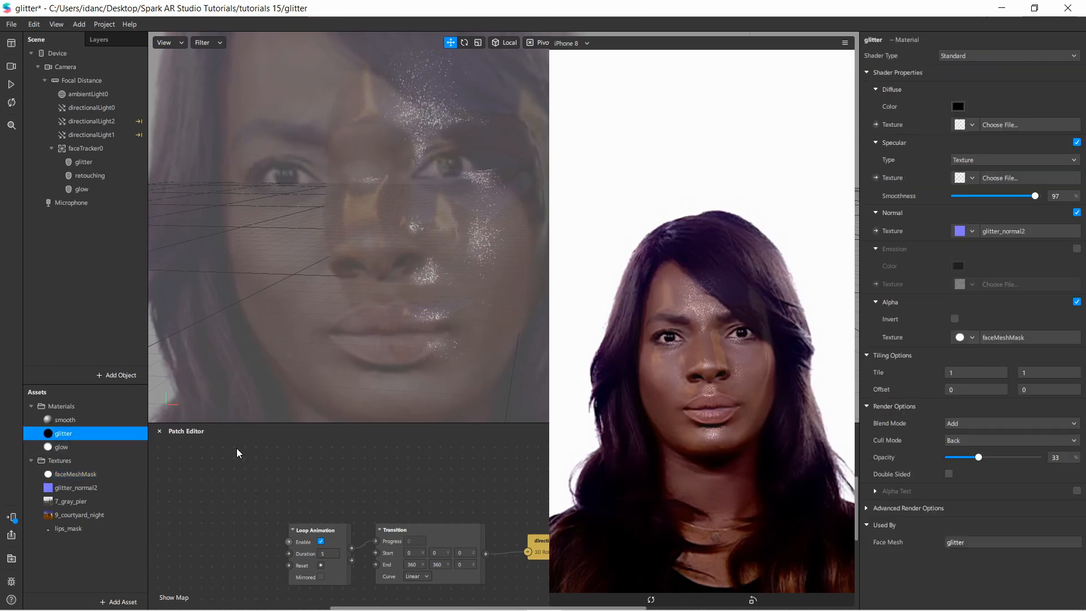
left_click(962, 337)
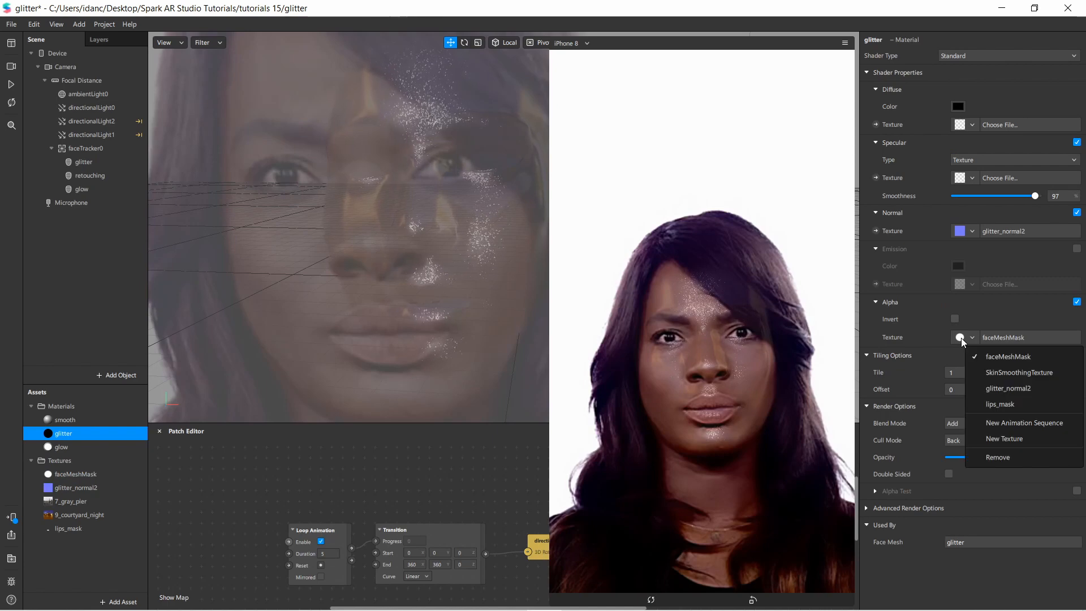
left_click(1013, 403)
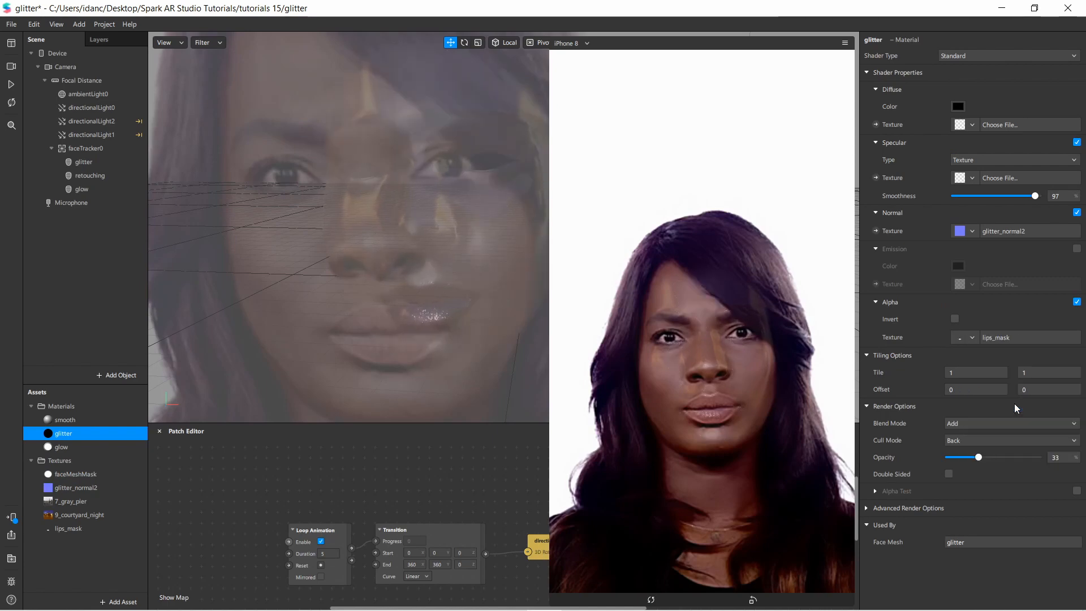
Raise the glitter material's opacity to 80 %, playing the preview video to judge the glitter on the moving lips
scroll(487, 328, "up", 2)
left_click_drag(459, 338, 500, 311, "alt")
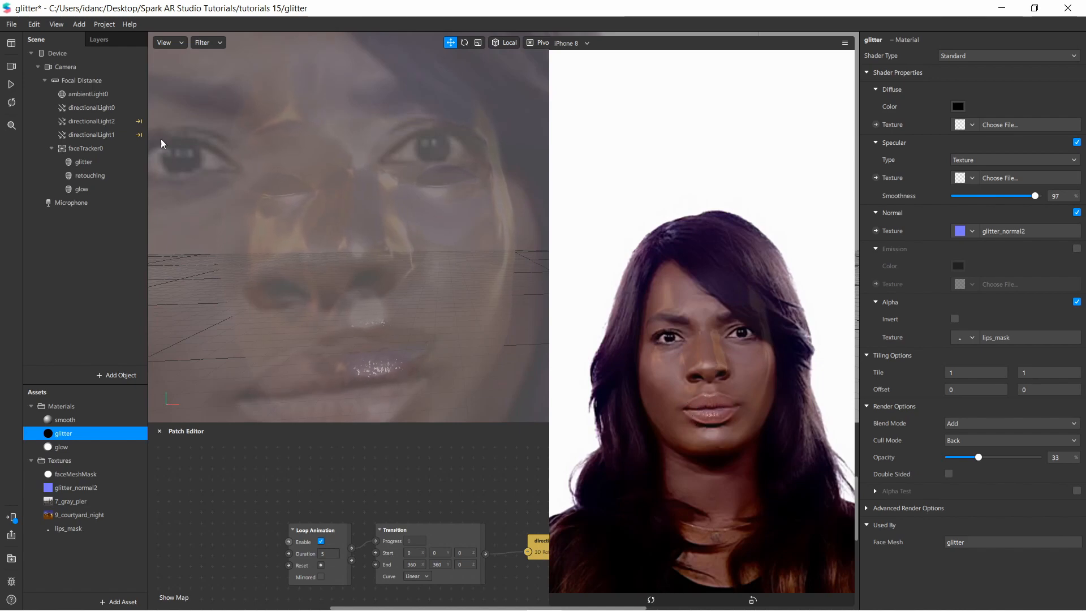
left_click(11, 85)
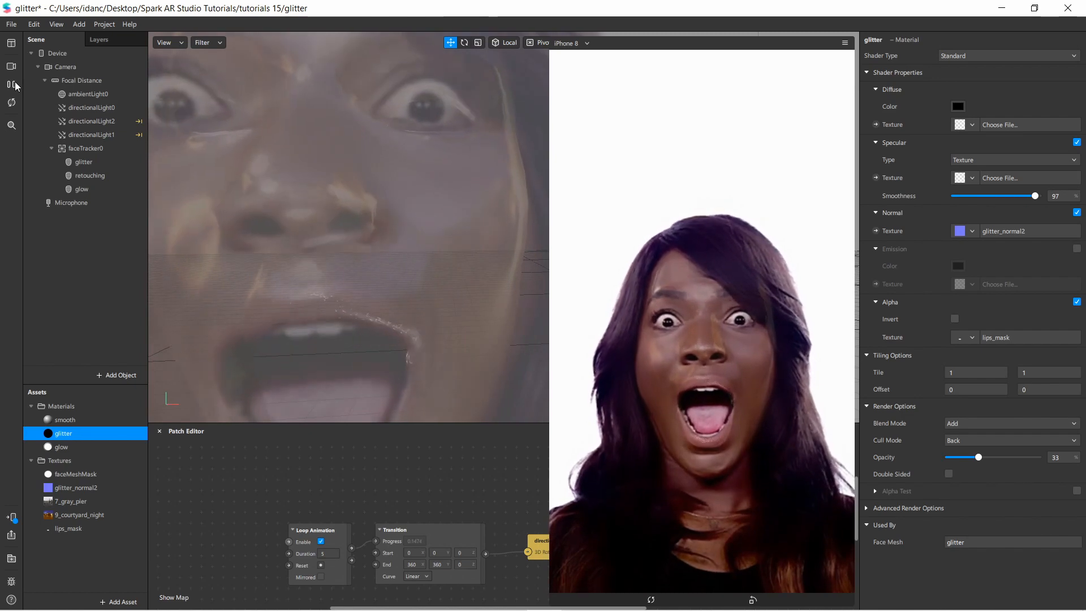
left_click(11, 84)
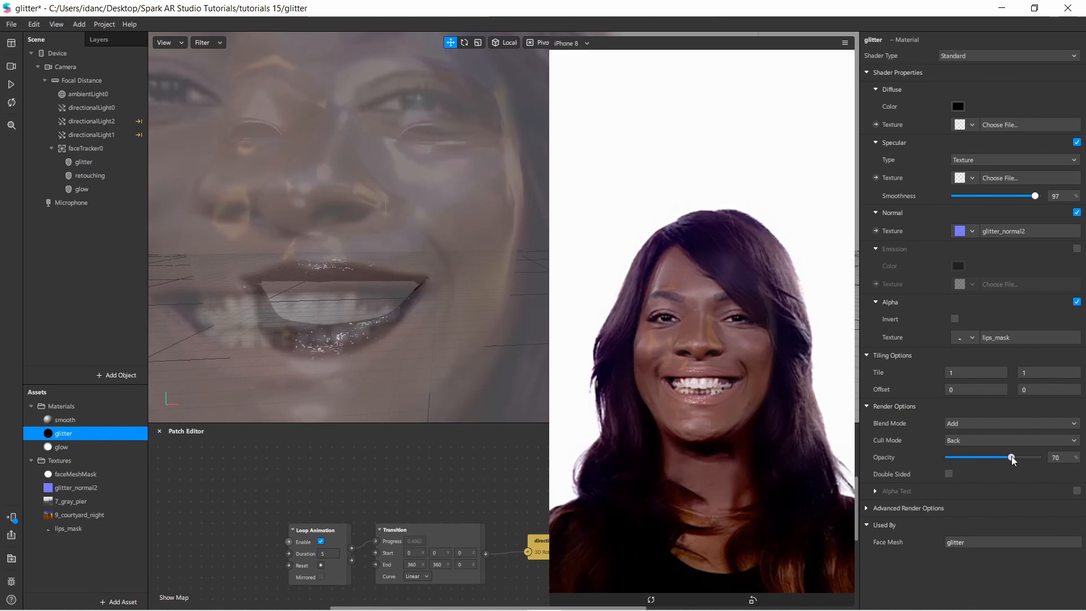
left_click_drag(999, 455, 1073, 444)
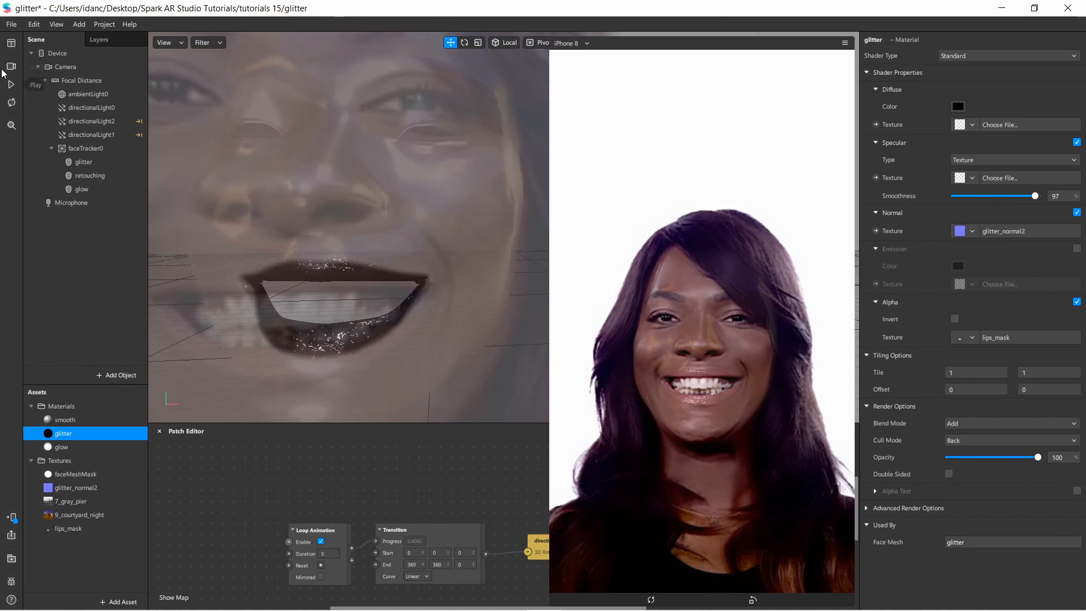
left_click(11, 84)
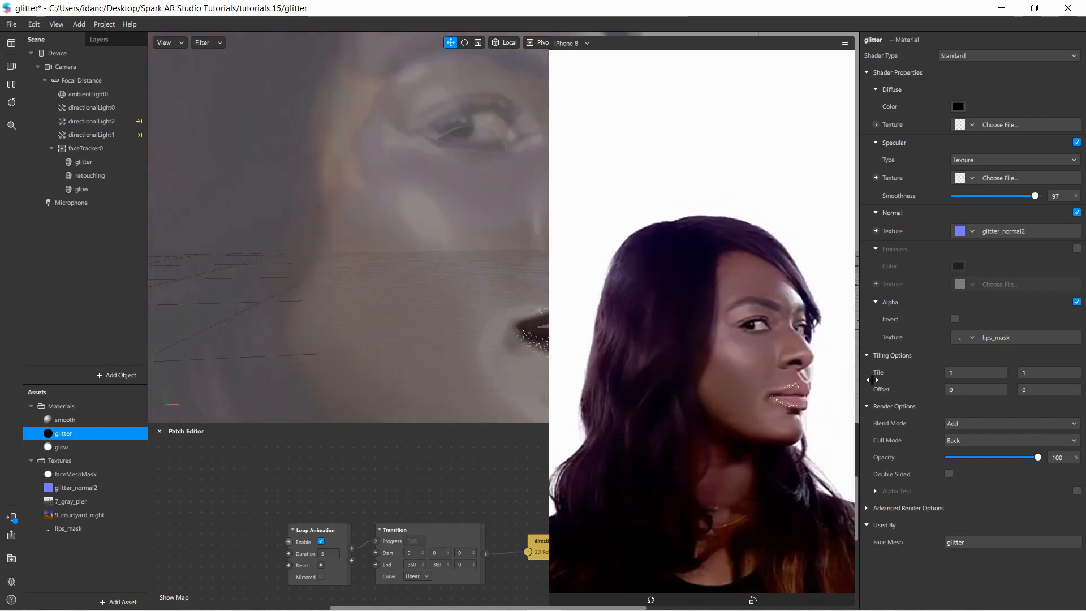
left_click_drag(1038, 457, 1019, 457)
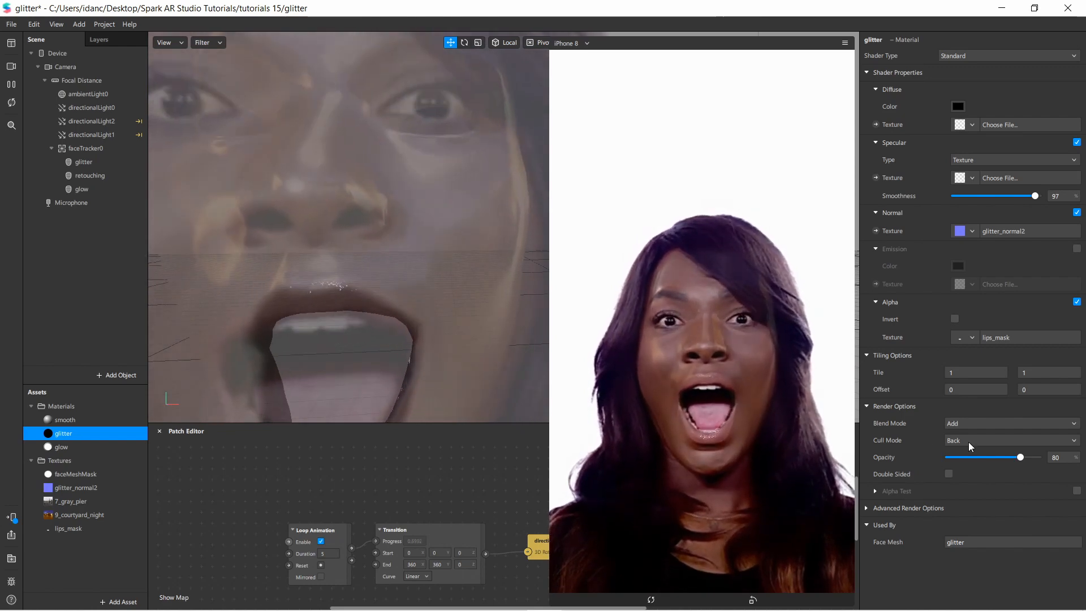
left_click(11, 84)
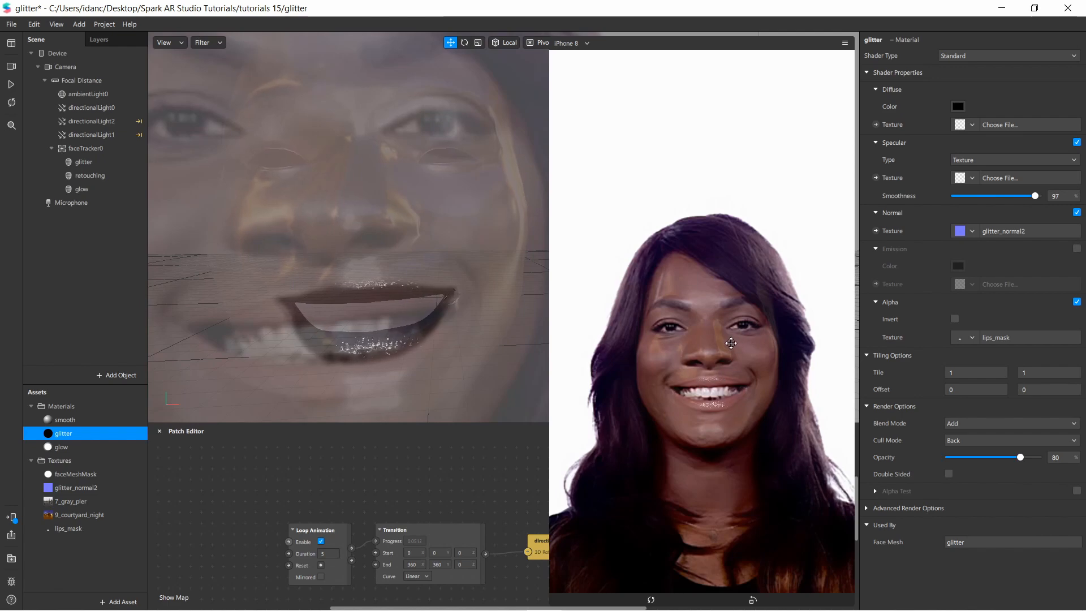
Assign lips_mask as the albedo texture of the glow face mesh's material
left_click(82, 189)
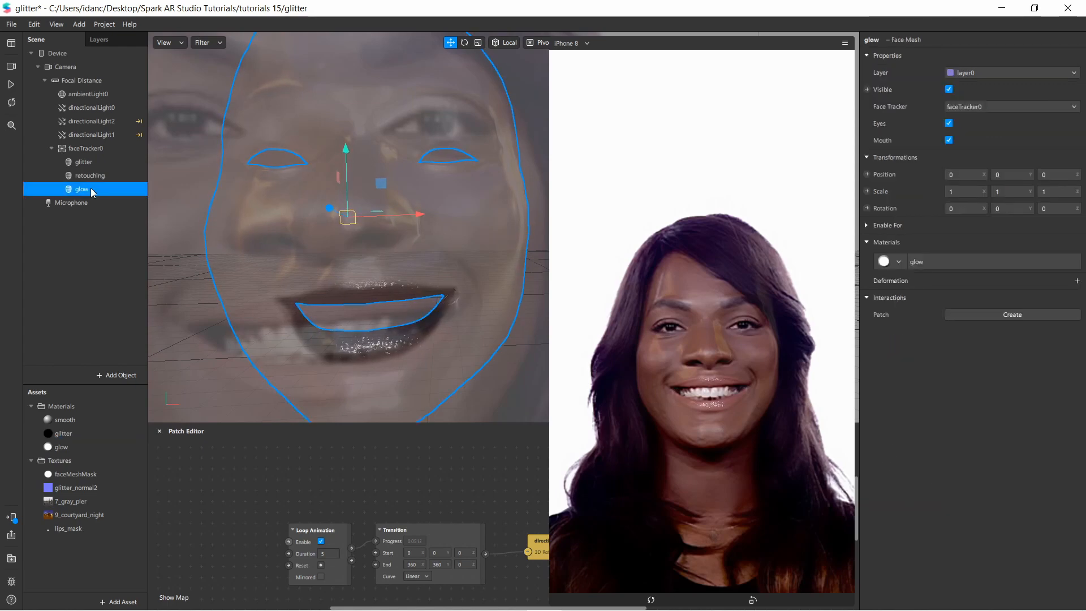
left_click(958, 262)
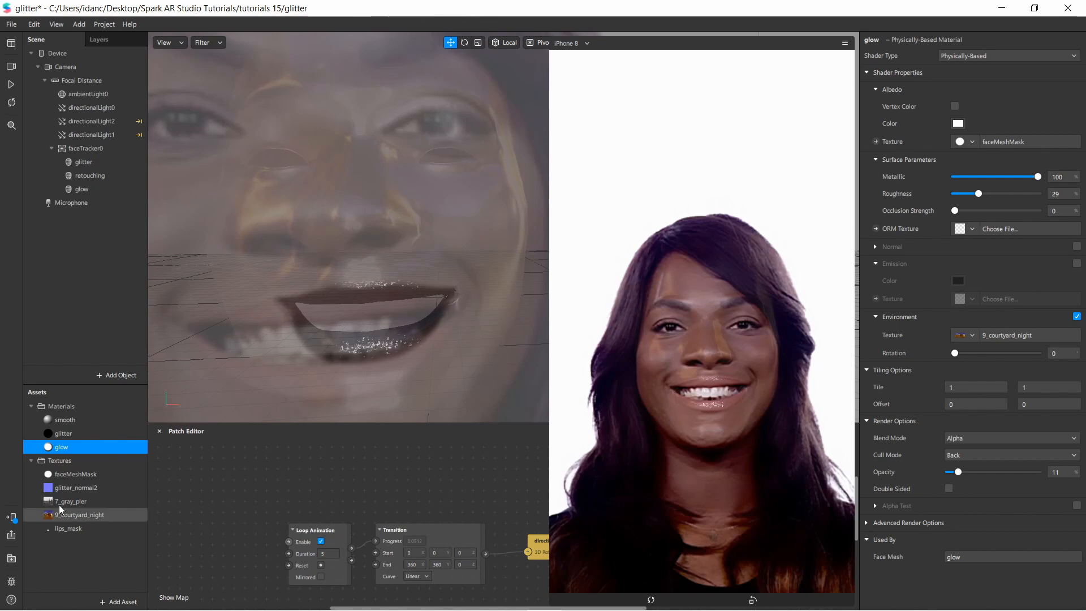
left_click(963, 144)
left_click(981, 209)
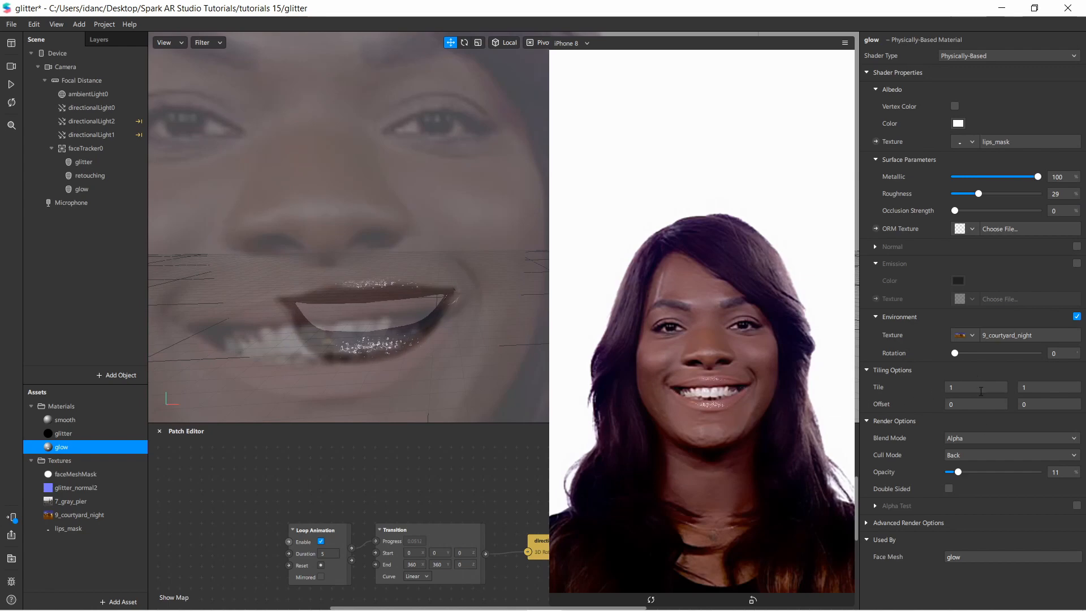
Set the glow material's opacity to 21 % and its environment texture to 7_gray_pier, checking both in the preview video
mouse_move(962, 473)
left_mouse_down()
mouse_move(998, 475)
mouse_move(970, 479)
left_mouse_up()
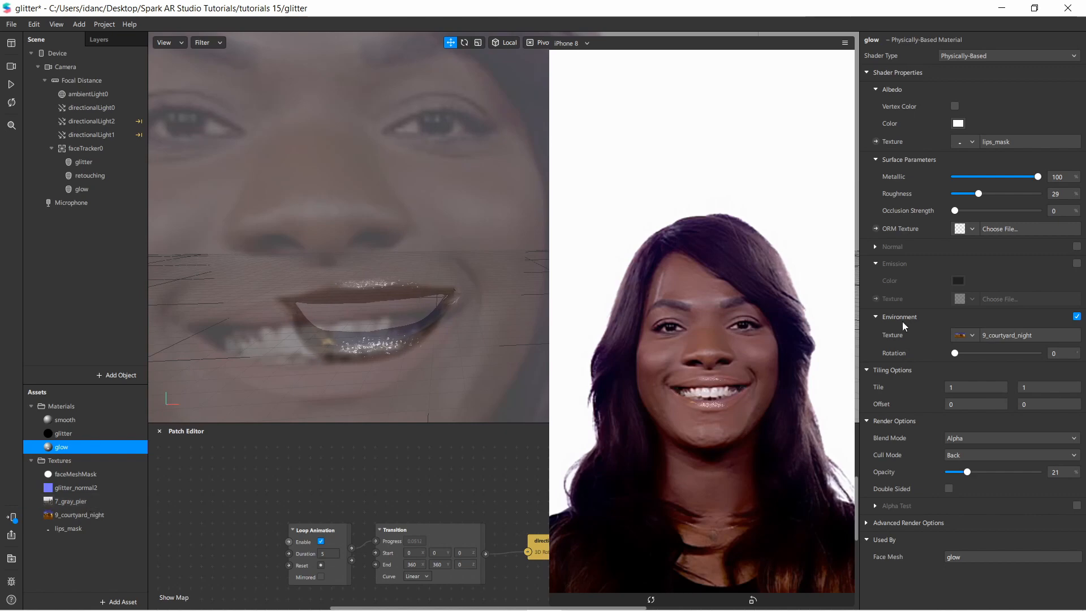
left_click(960, 337)
left_click(986, 353)
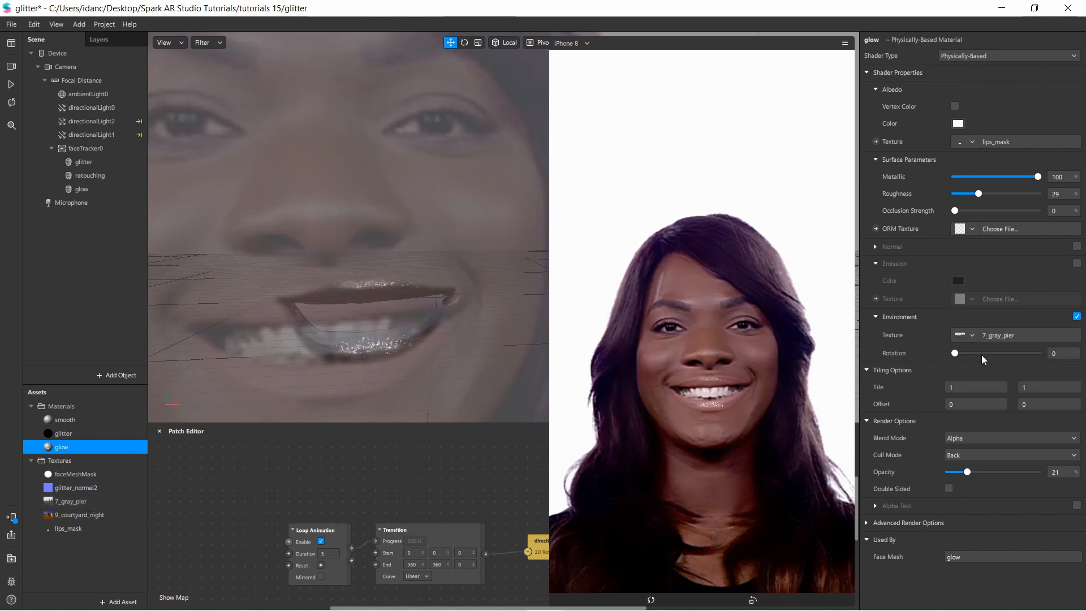
mouse_move(967, 473)
left_mouse_down()
mouse_move(991, 470)
mouse_move(972, 471)
left_mouse_up()
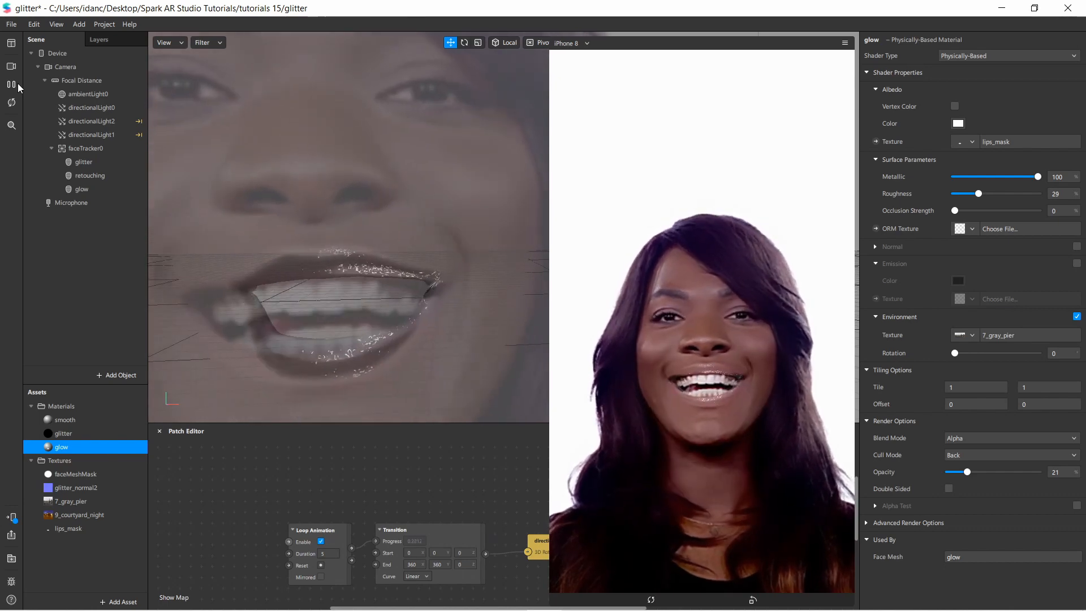
left_click(17, 83)
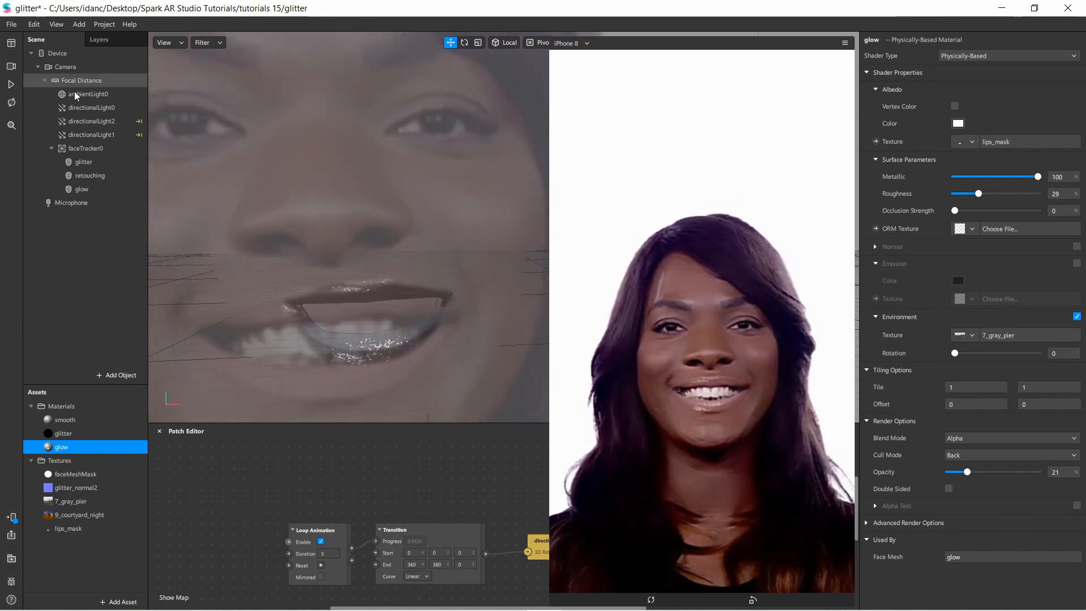
Try pink #ff159a as the glow material's albedo color and play the preview video
left_click(958, 123)
left_click_drag(621, 176, 511, 172)
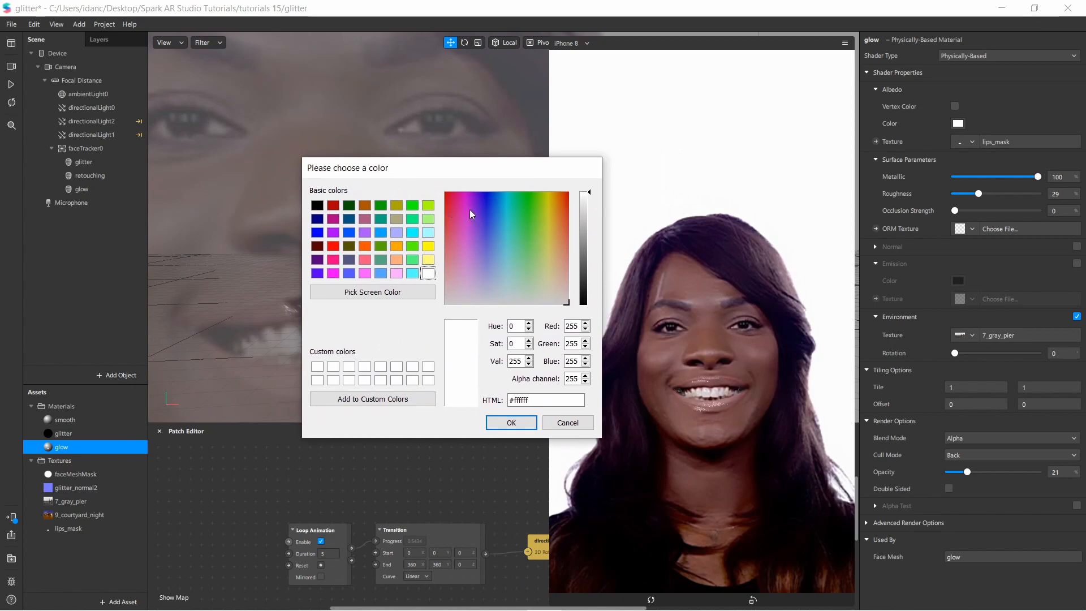
mouse_move(469, 209)
left_mouse_down()
mouse_move(469, 193)
mouse_move(457, 204)
left_mouse_up()
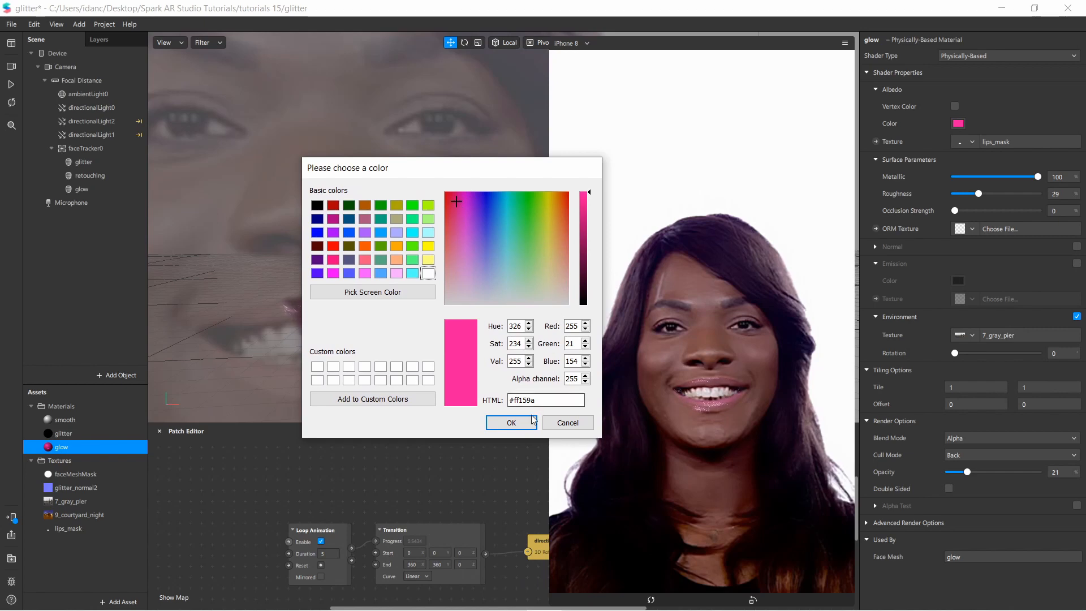
left_click(511, 424)
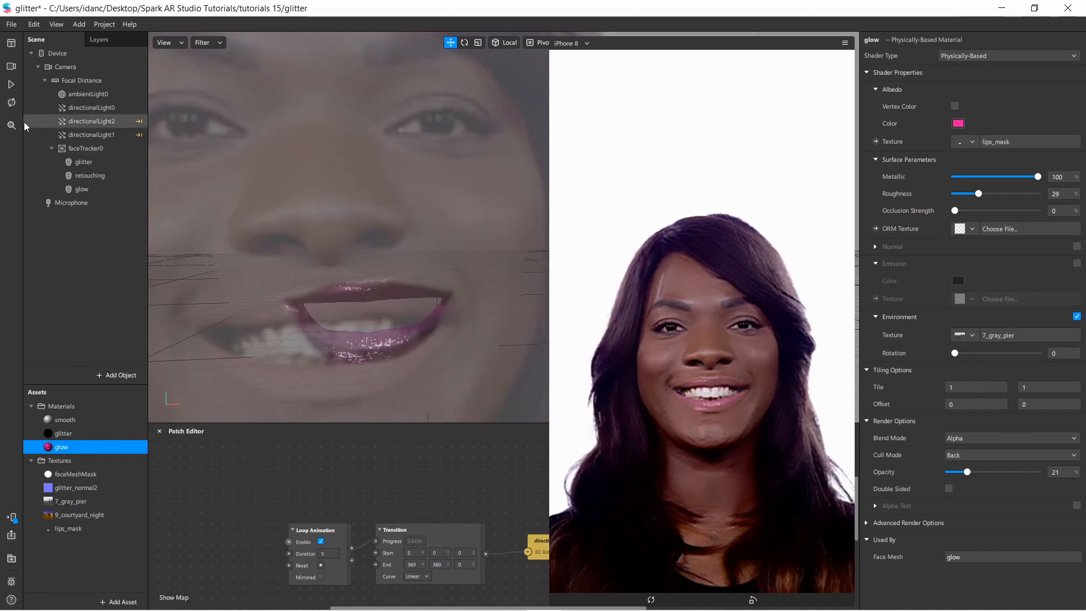
left_click(15, 86)
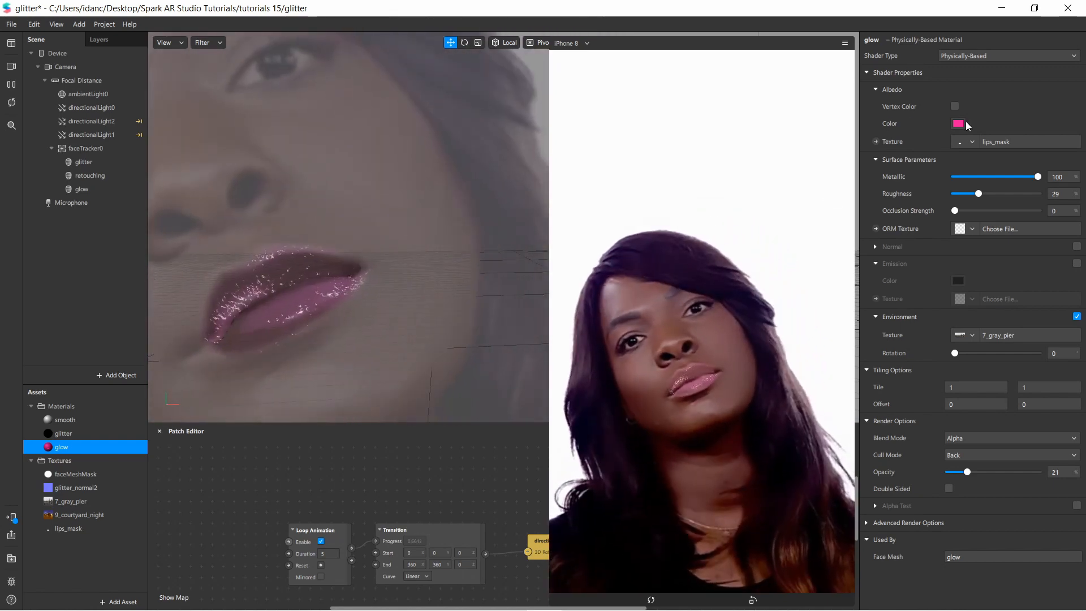
Set the glow material's albedo color to purple #8700fd and try different roughness values, settling on 29 %
left_click(959, 124)
left_click_drag(634, 167, 443, 170)
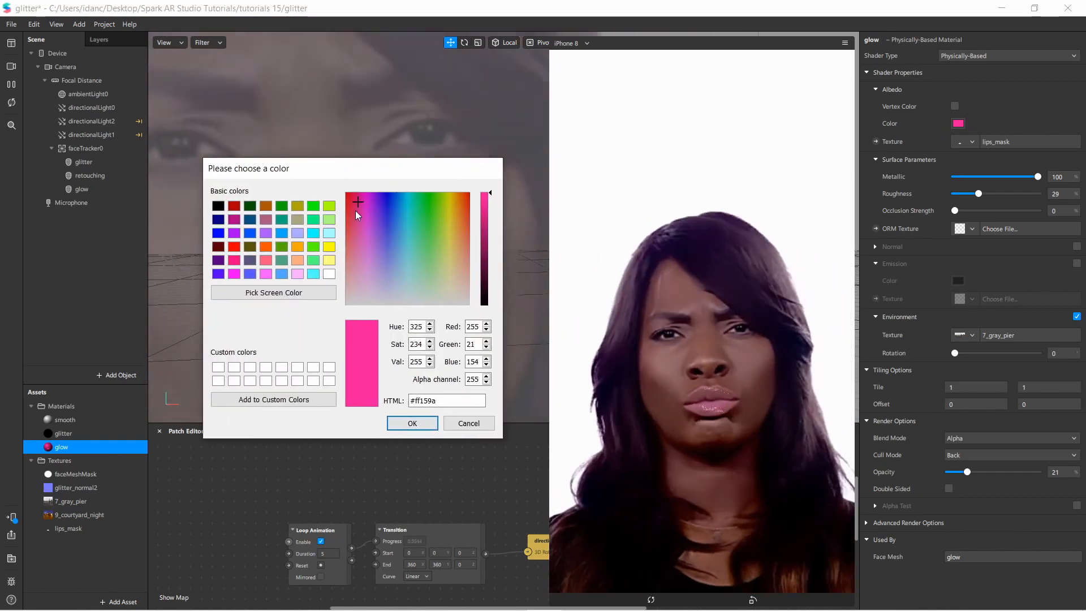
left_click_drag(357, 205, 380, 181)
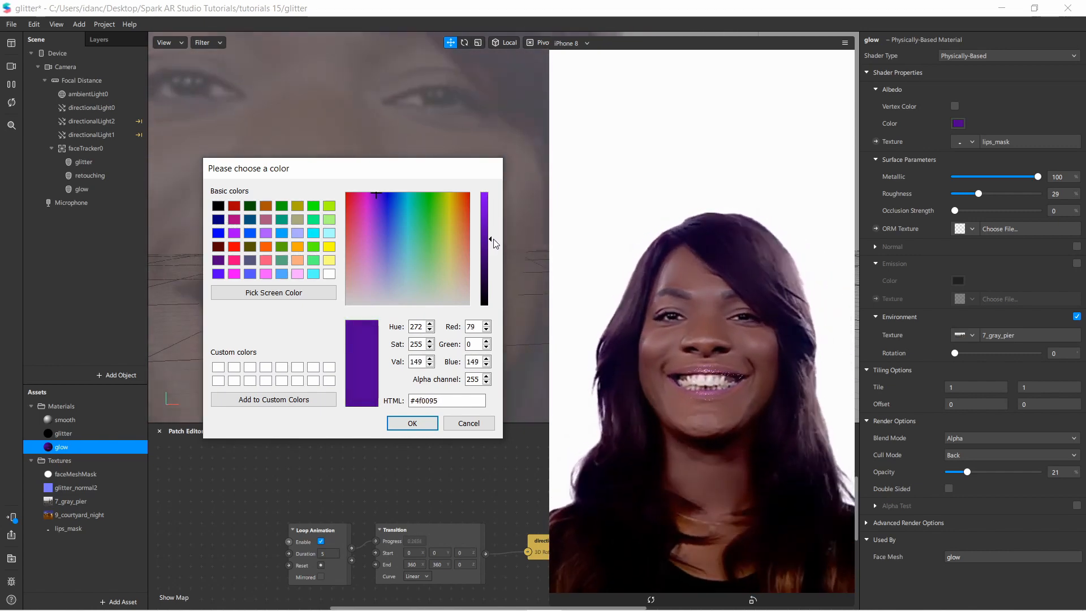
left_click_drag(492, 247, 491, 214)
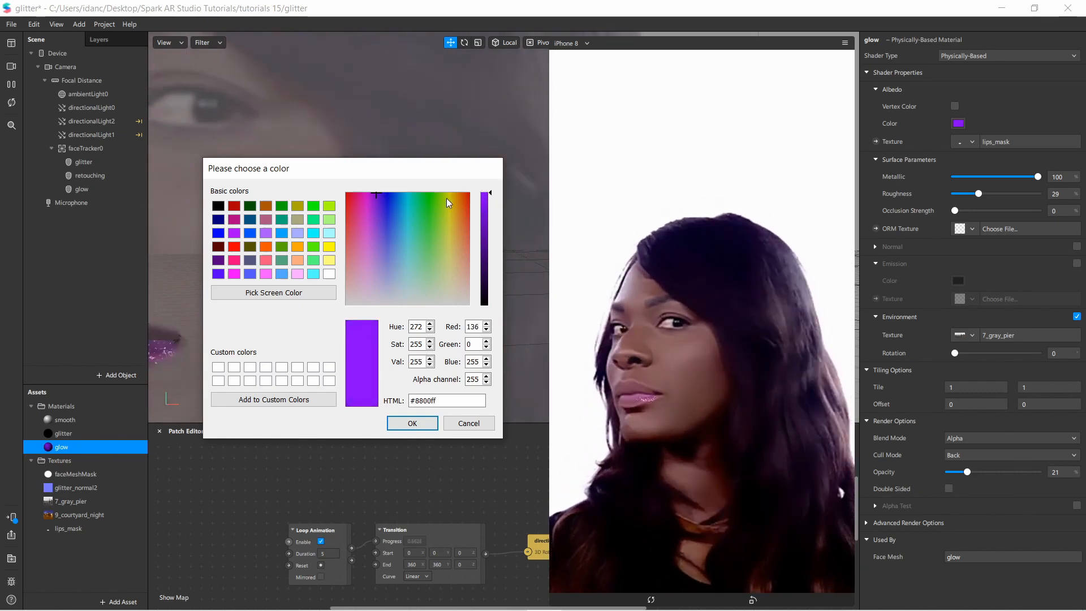
mouse_move(487, 203)
left_mouse_down()
mouse_move(493, 334)
mouse_move(479, 206)
left_mouse_up()
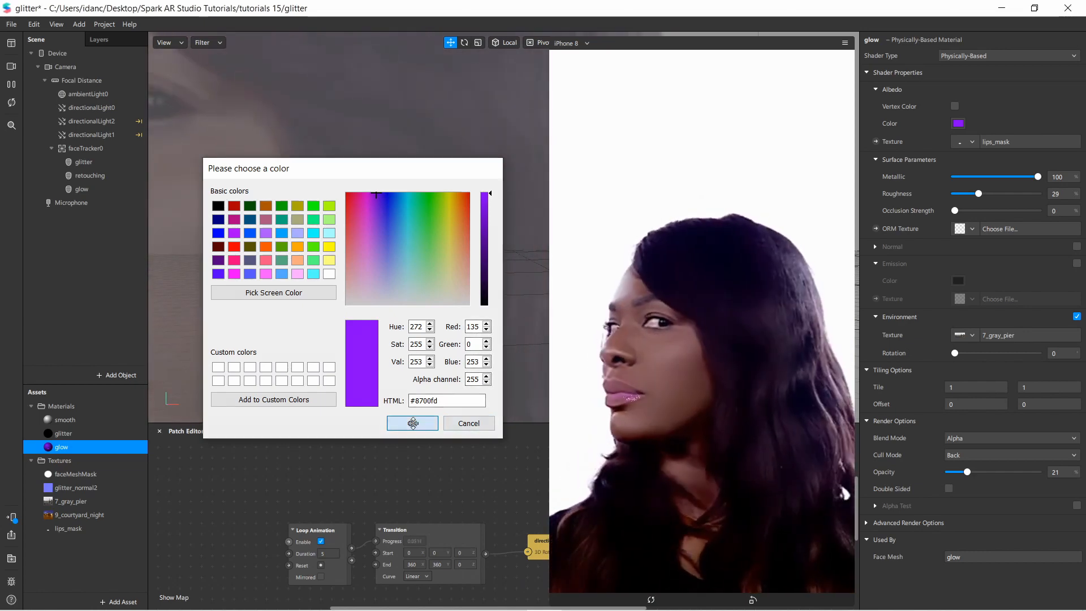
left_click(412, 423)
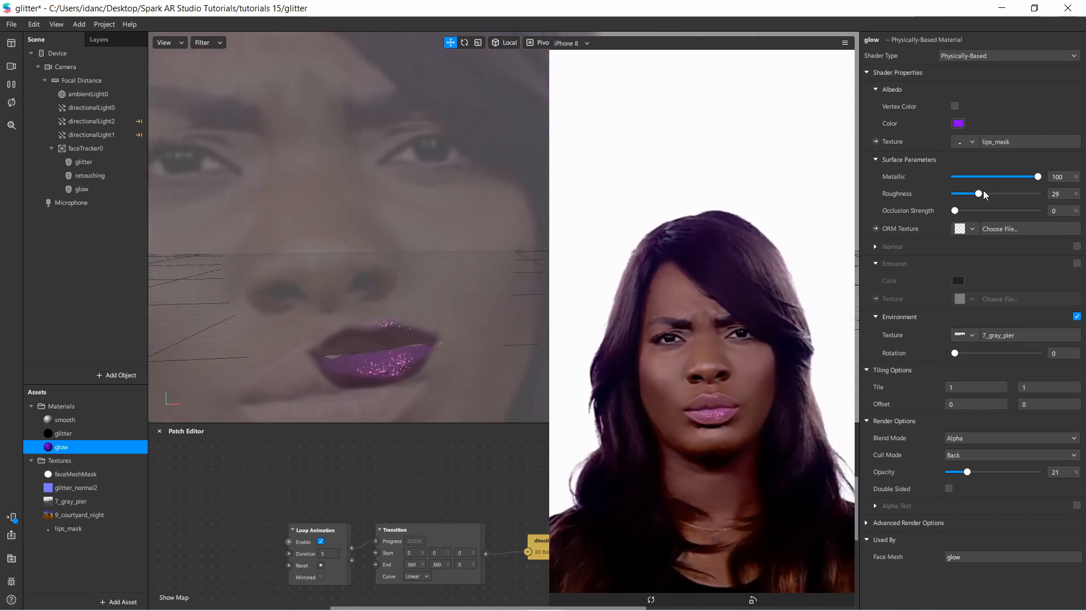
left_click_drag(984, 193, 978, 195)
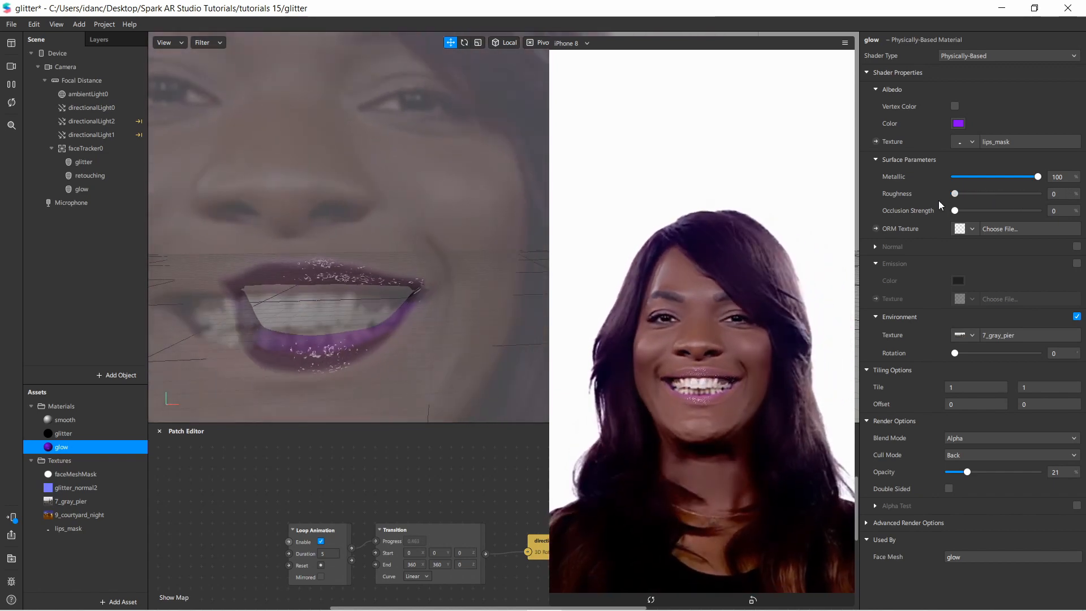
left_click_drag(1016, 198, 979, 195)
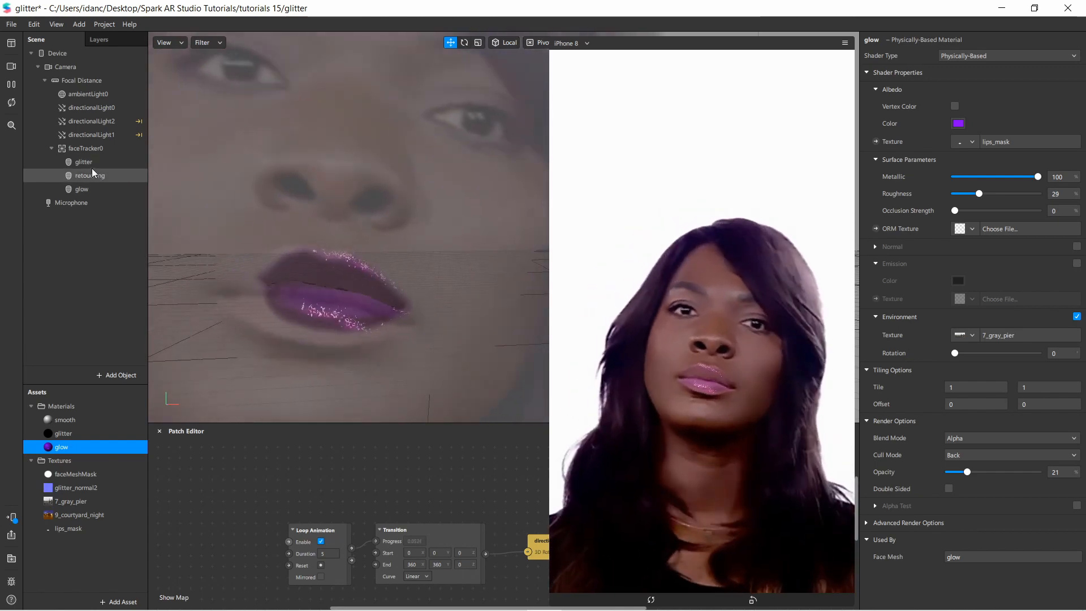
Lower the specular smoothness of the glitter face mesh's material to 61 %
left_click(89, 165)
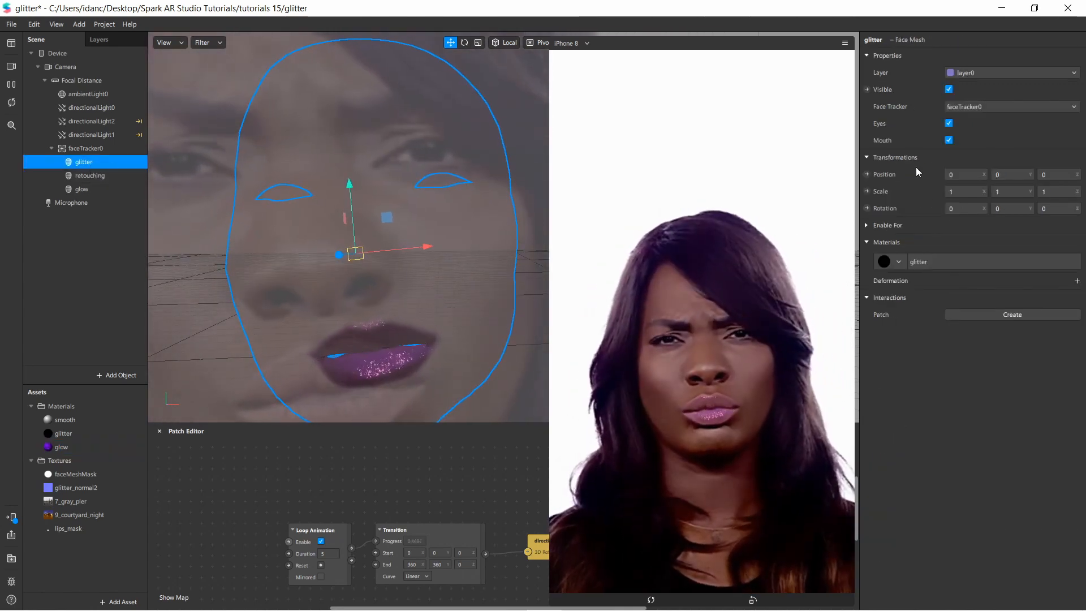
left_click(959, 263)
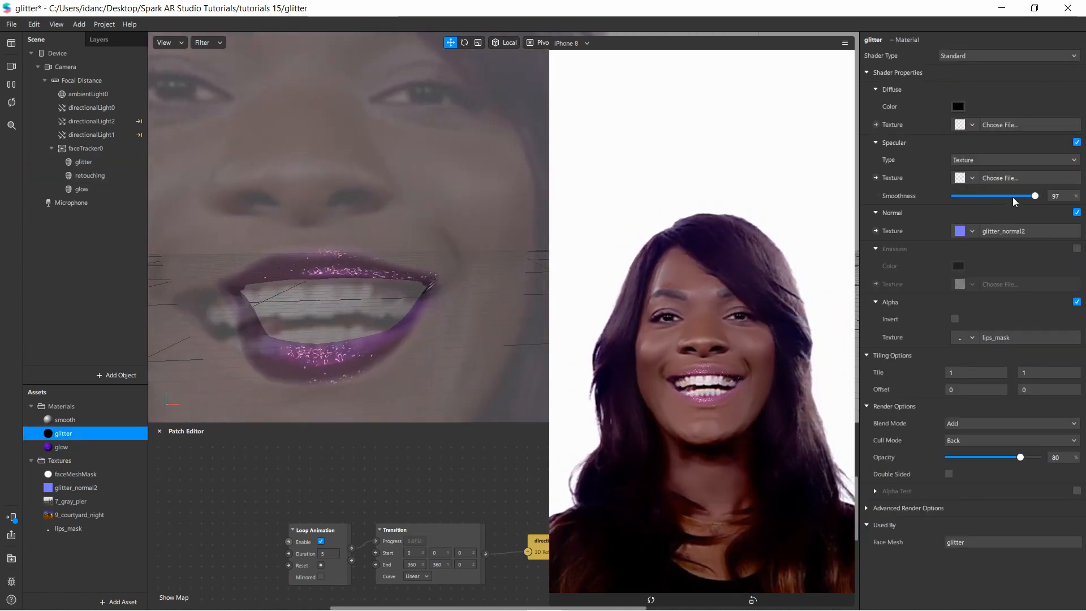
mouse_move(1037, 194)
left_mouse_down()
mouse_move(931, 195)
mouse_move(1003, 194)
left_mouse_up()
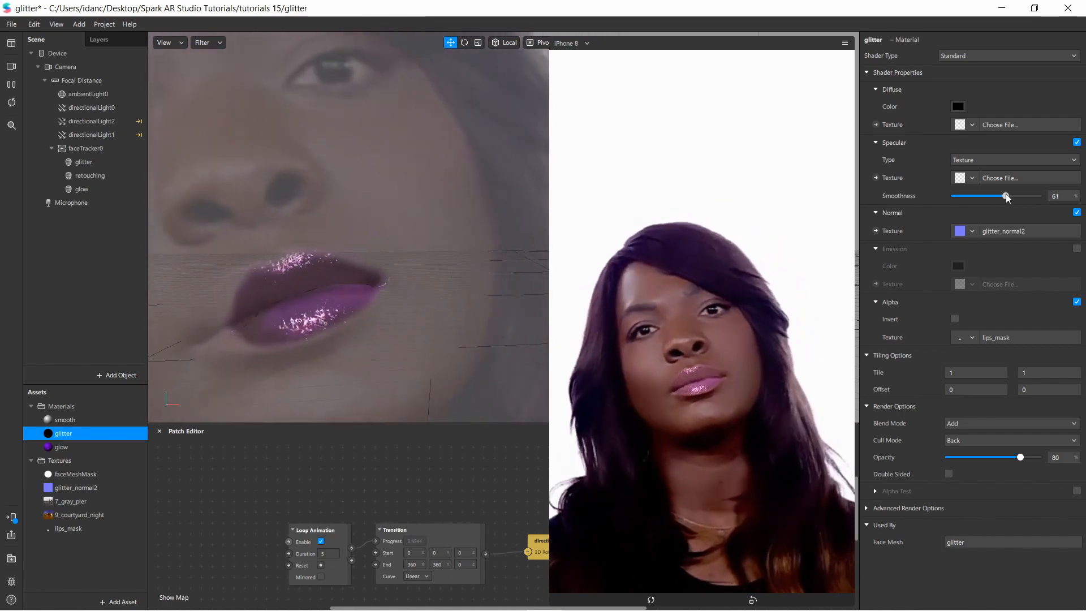
Try different specular smoothness values on the glitter material, settling on 87 %
left_click_drag(1000, 195, 1045, 196)
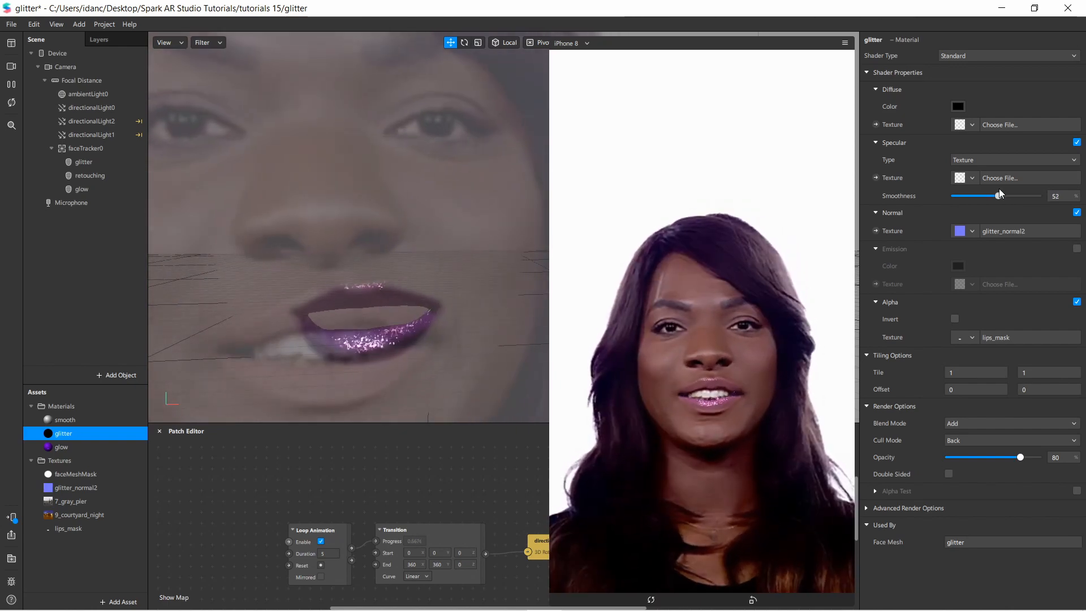
left_click_drag(1007, 190, 1027, 191)
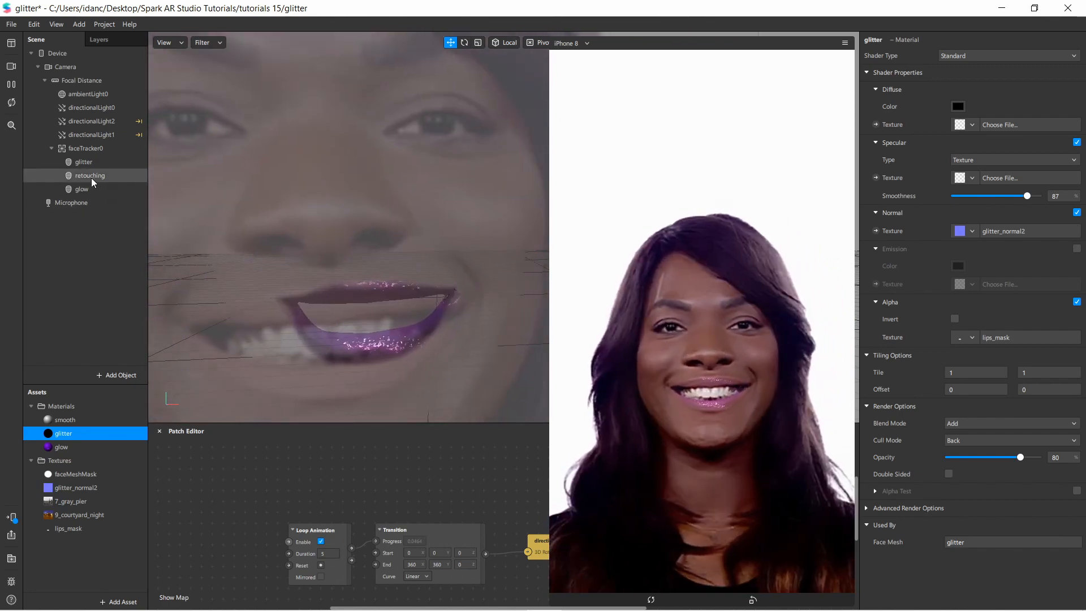
Hide directionalLight1 and directionalLight2 together to check the lip glitter without the animated lights
left_click(90, 177)
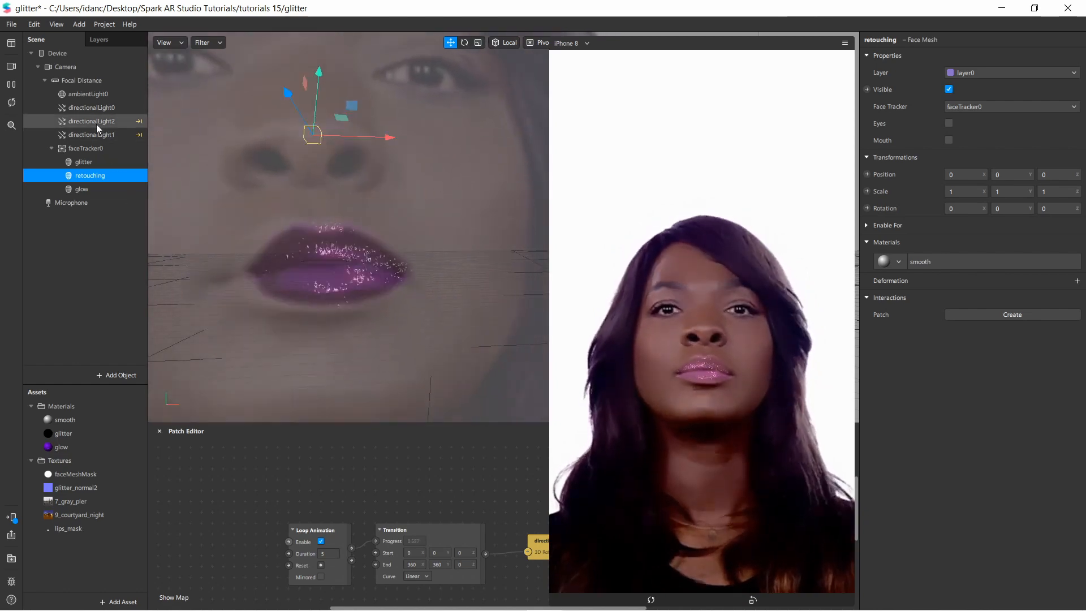
left_click(95, 121)
left_click(92, 136, "shift")
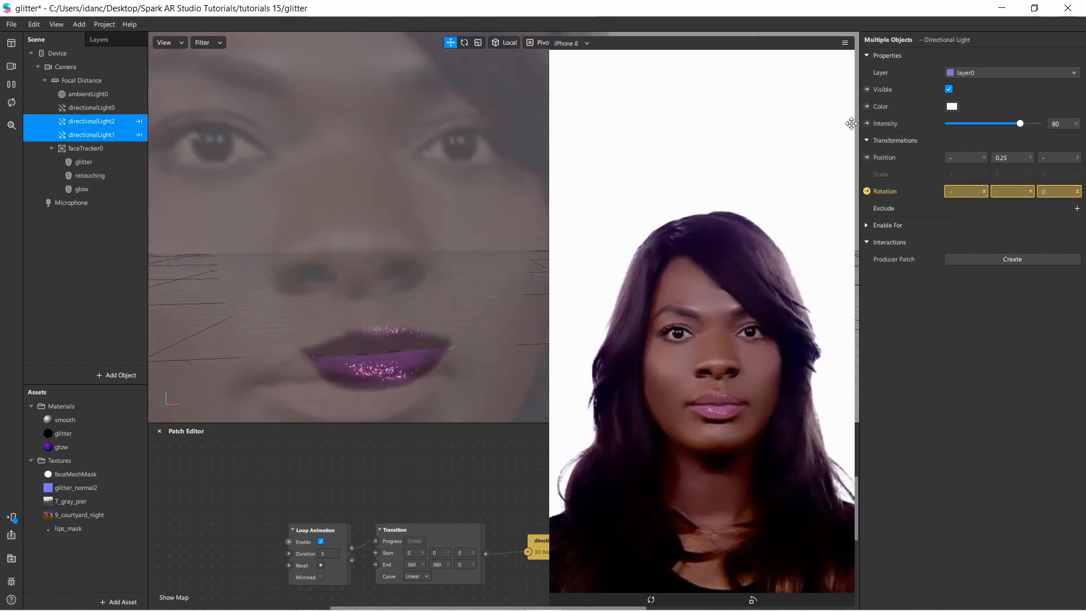
left_click(949, 89)
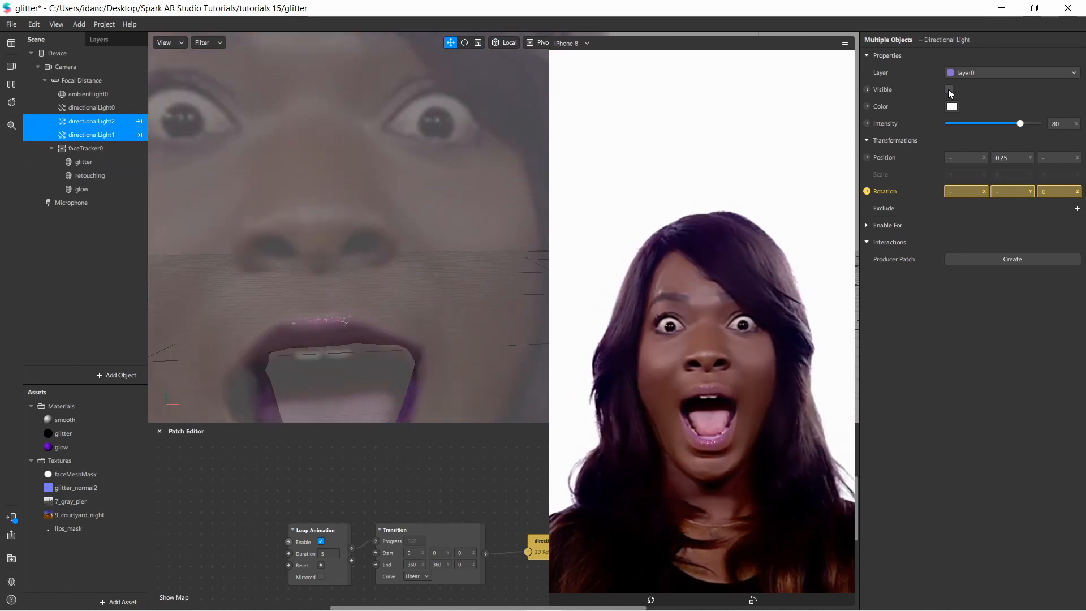
left_click(948, 89)
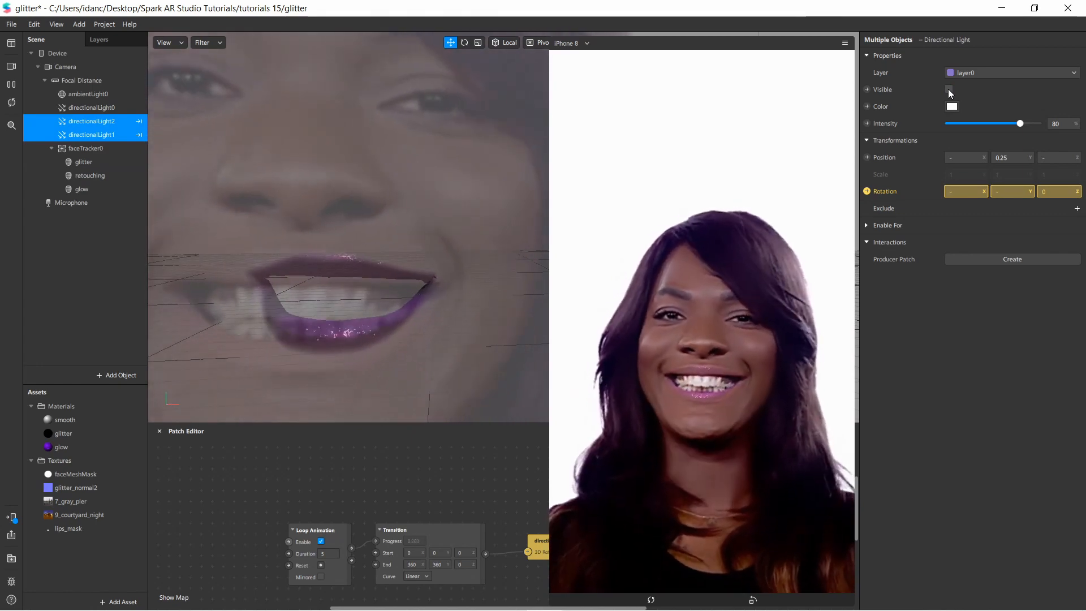